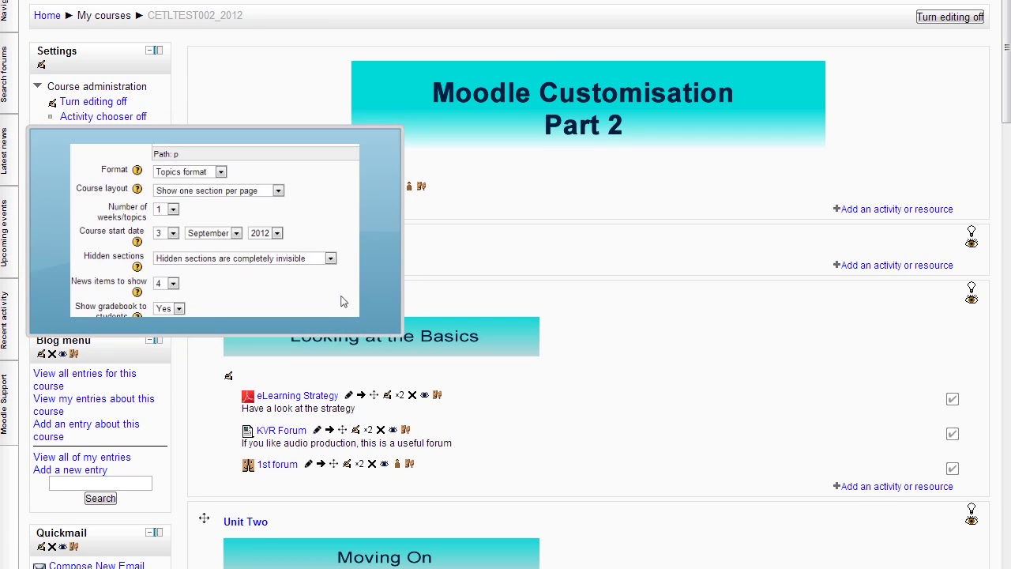
click(953, 18)
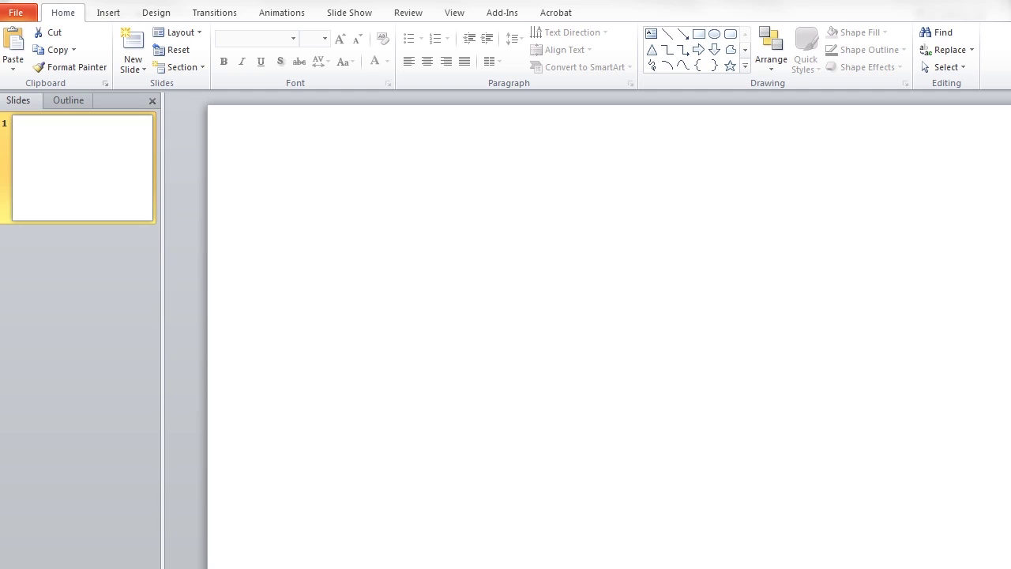
Switch to PowerPoint and draw a rectangle near the upper-left corner of the blank slide
click(109, 14)
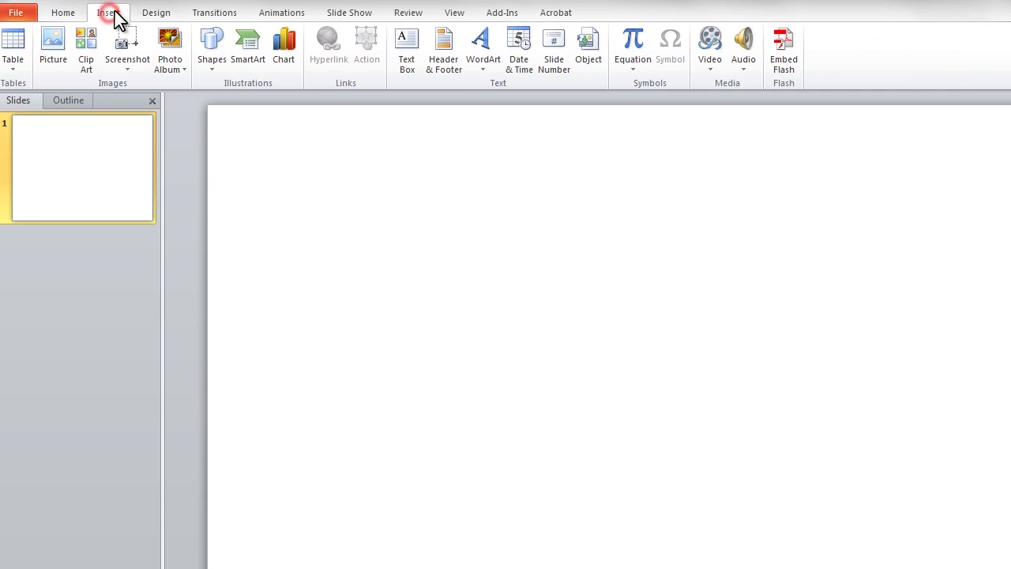
click(213, 61)
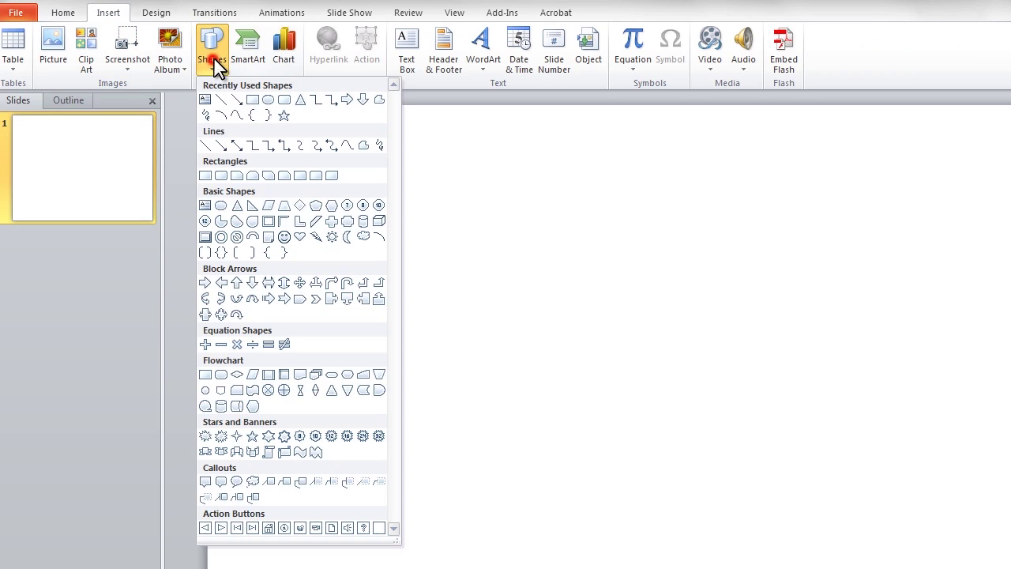
click(254, 100)
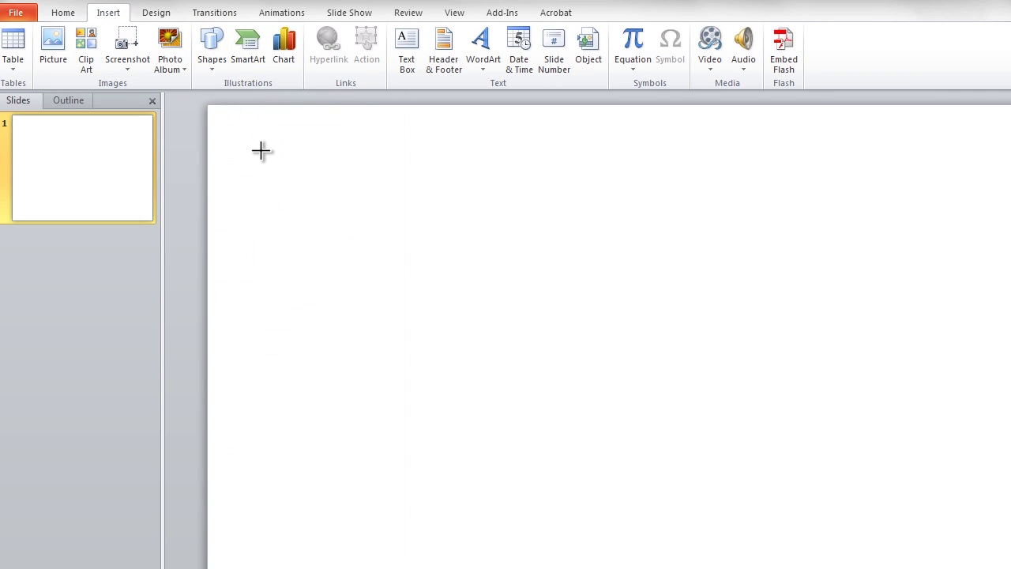
mouse_move(262, 152)
mouse_down()
mouse_move(340, 213)
mouse_move(418, 228)
mouse_up()
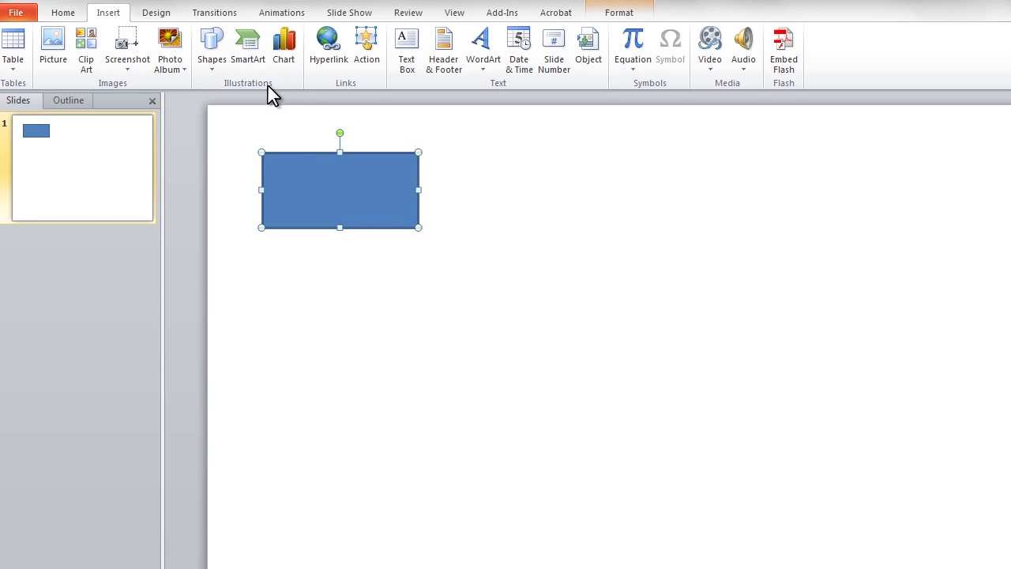
Label the rectangle "1. Looking at the Basics"
click(410, 47)
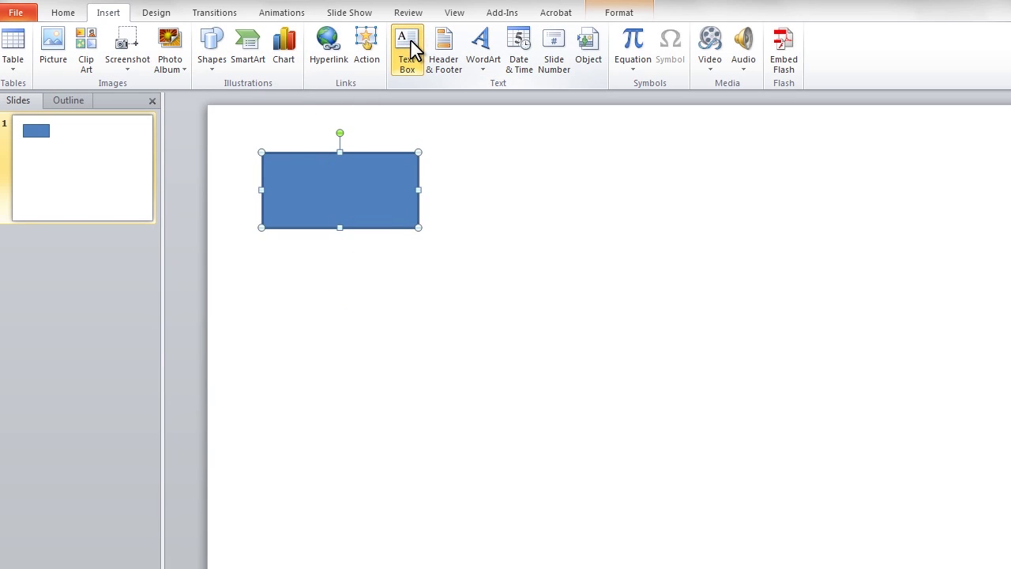
click(338, 196)
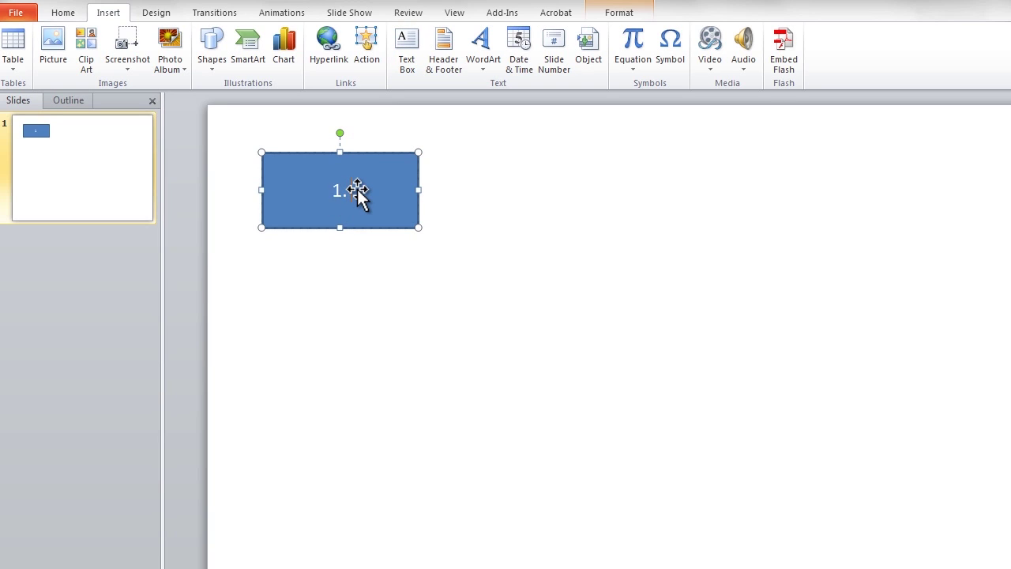
text(1. Looking at the Ba)
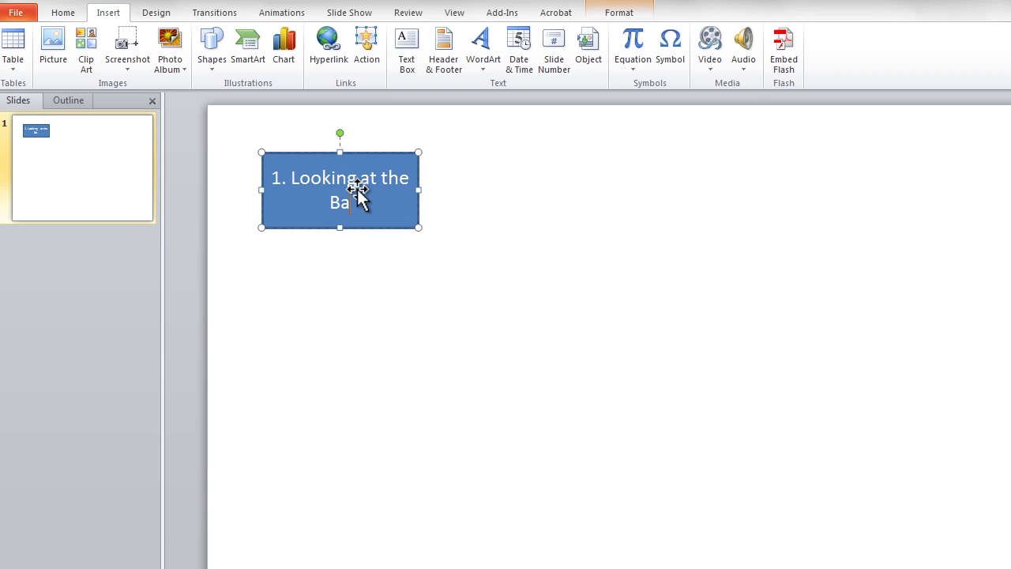
text(sics)
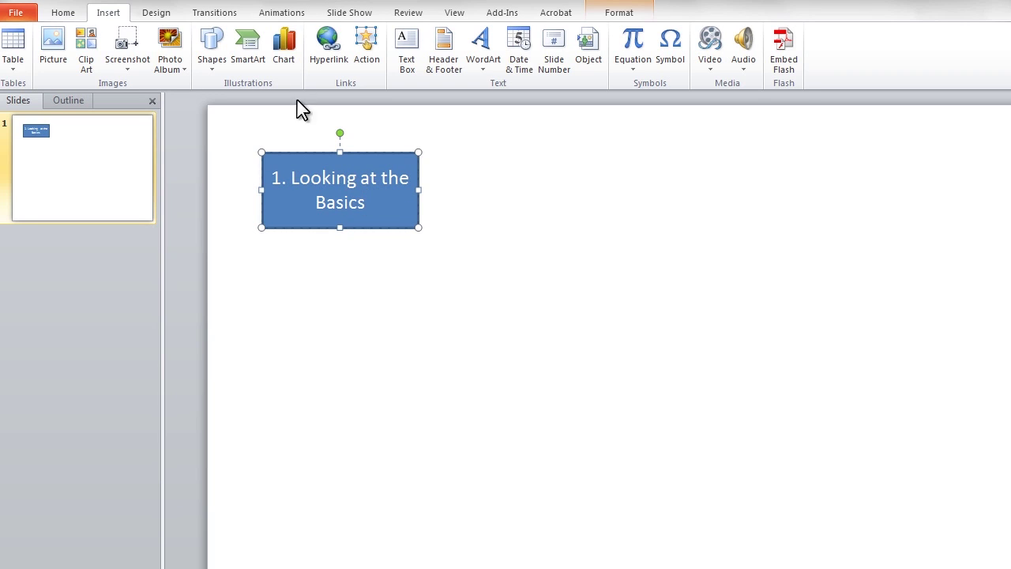
Duplicate the labelled rectangle nine times
click(277, 169)
key(ctrl+d)
key(ctrl+d)
key(ctrl+d)
key(ctrl+d)
key(ctrl+d)
key(ctrl+d)
key(ctrl+d)
key(ctrl+d)
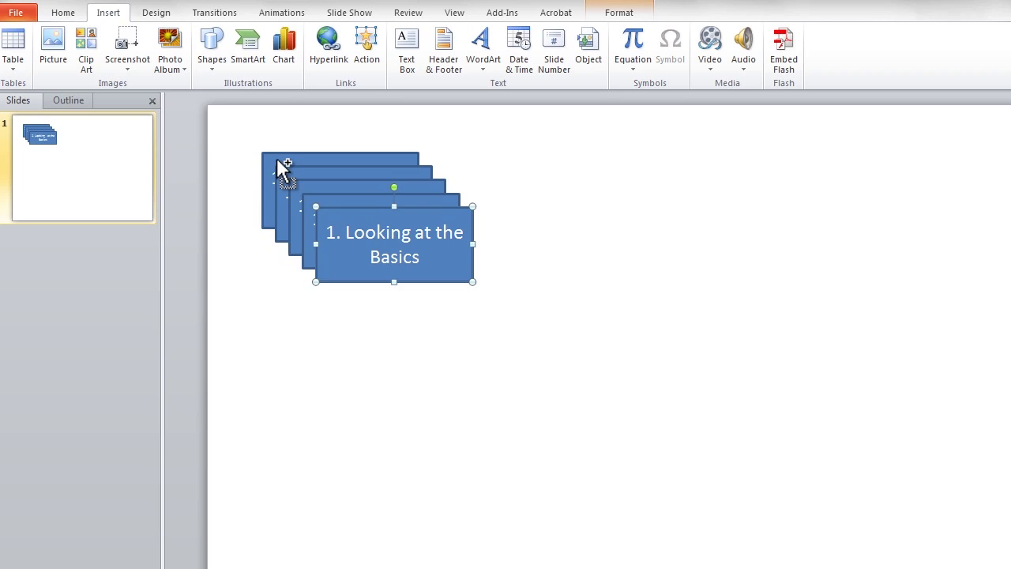
key(ctrl+d)
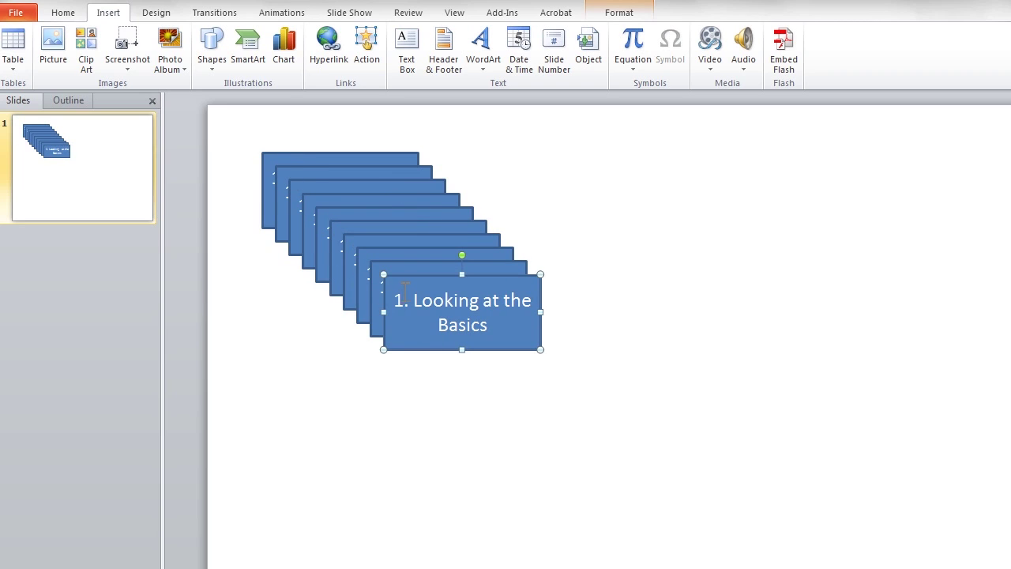
Arrange two of the copies in a column beside the stack and relabel the lower one "2. Moving On"
drag(396, 282, 595, 156)
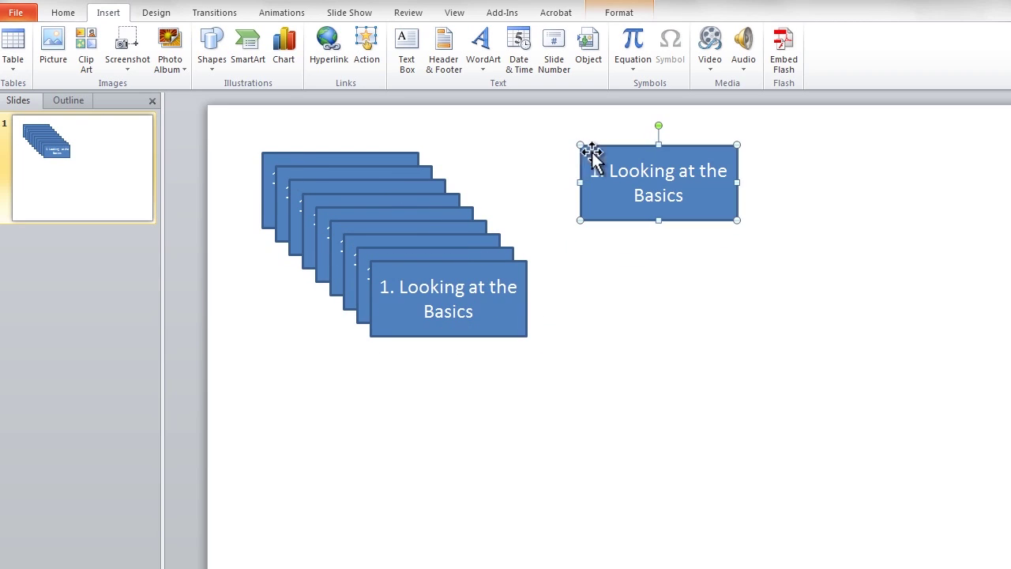
drag(382, 275, 587, 246)
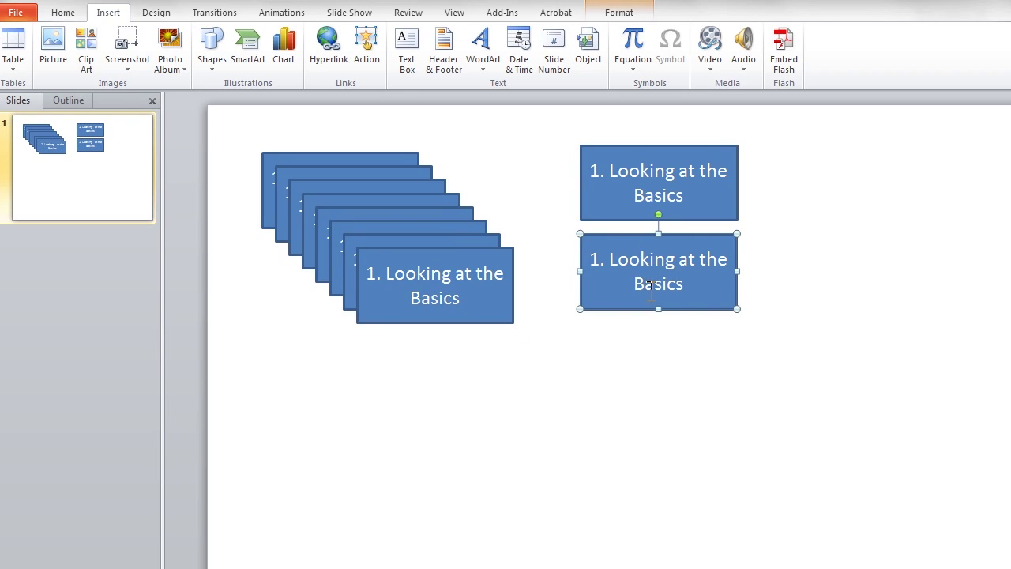
drag(647, 288, 614, 248)
text(2. )
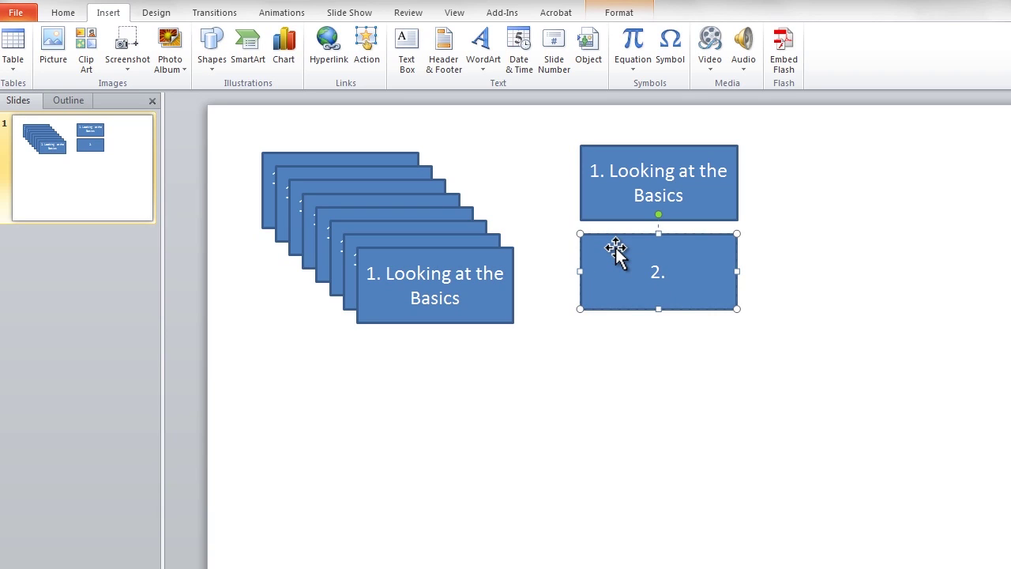
text(Moving On)
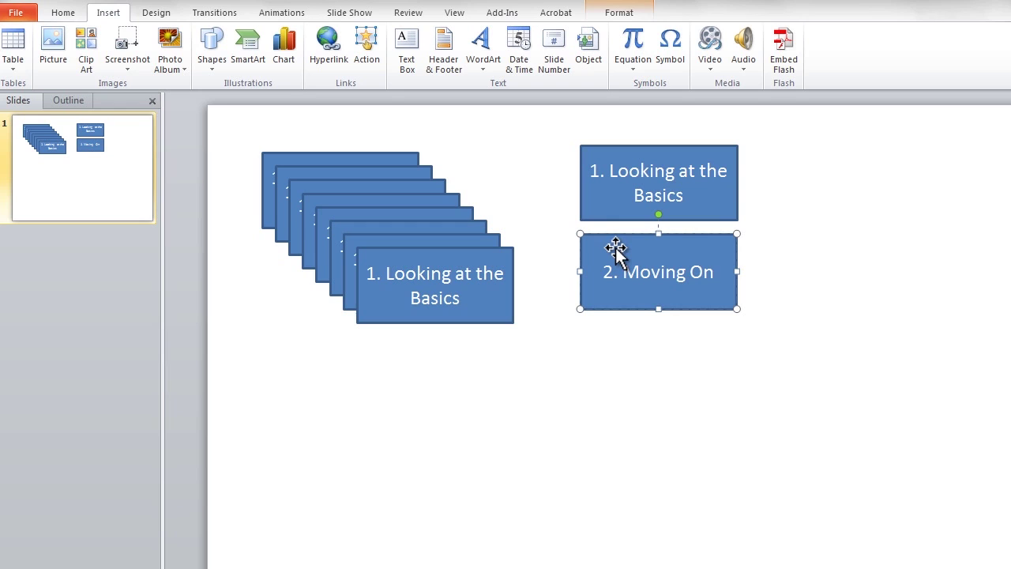
Save the separated "1. Looking at the Basics" rectangle to the Desktop as the PNG picture Picture1.png
click(607, 164)
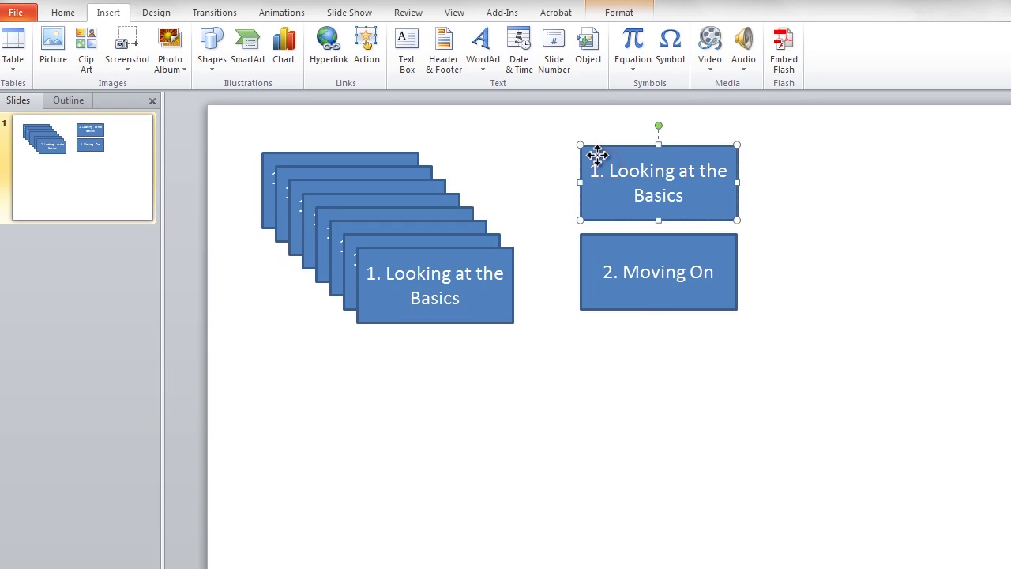
right_click(598, 155)
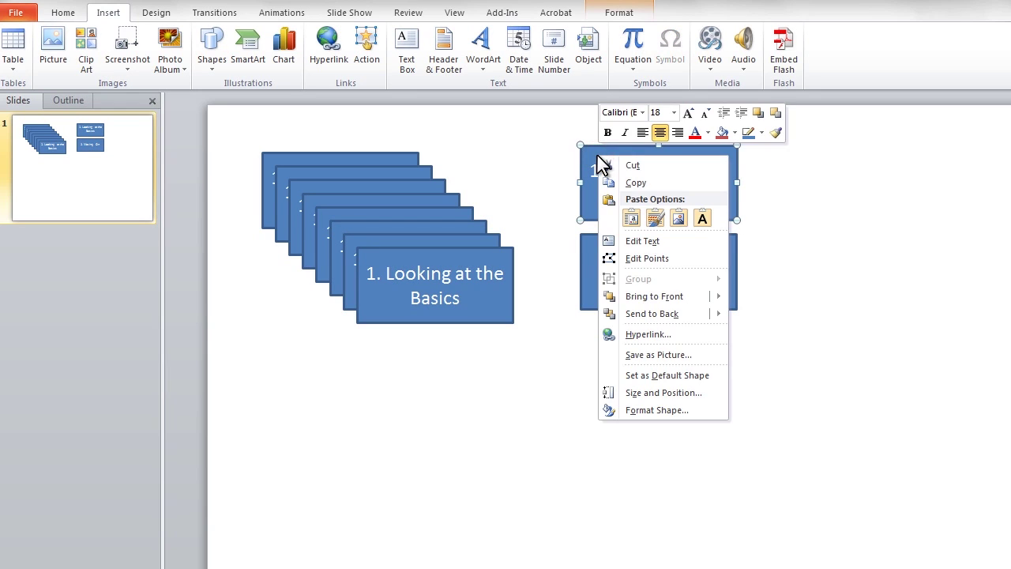
click(670, 360)
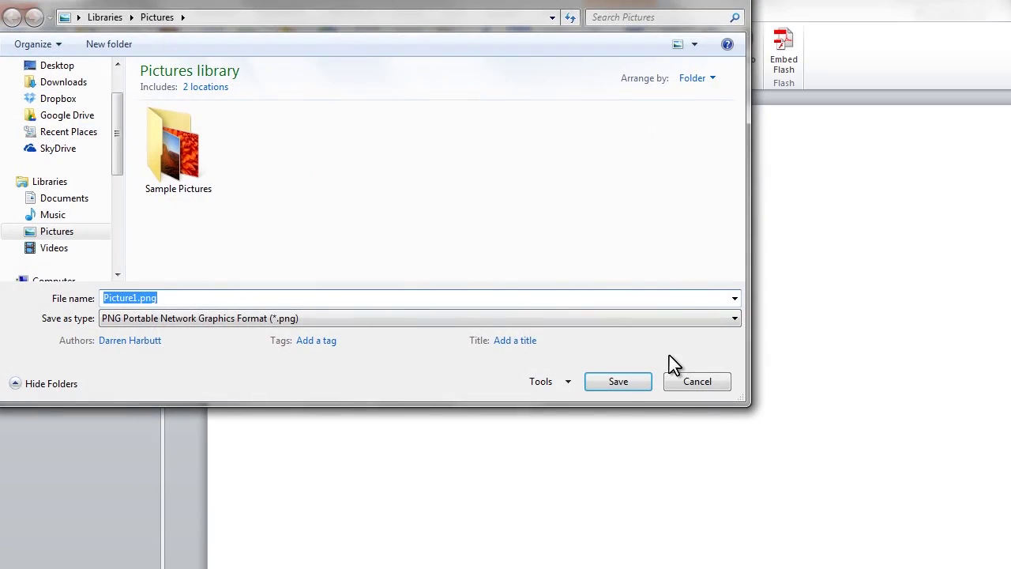
click(79, 67)
click(636, 385)
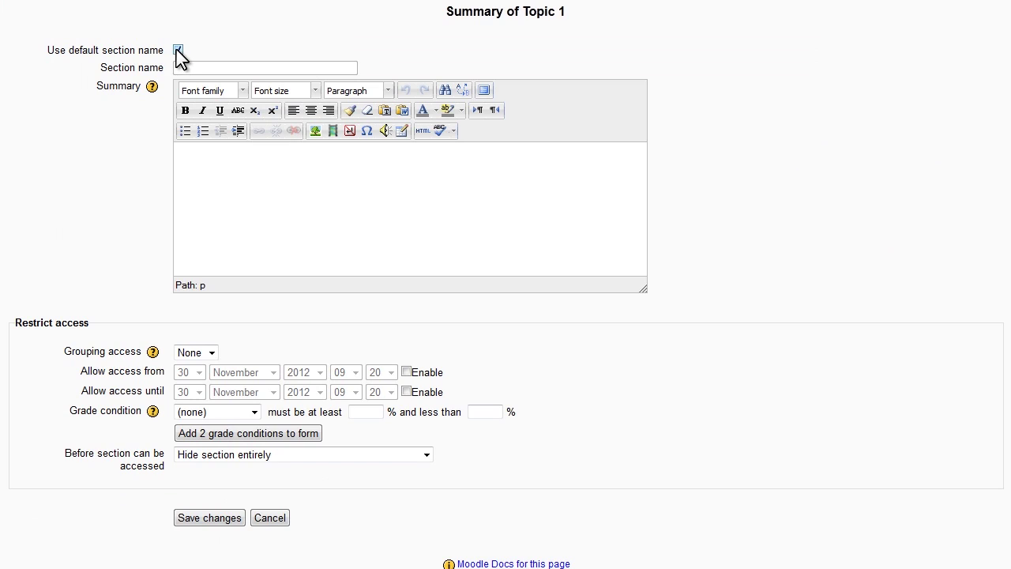
Switch to Moodle, turn off the default section name for Topic 1, and move to the Summary editor
click(178, 50)
click(184, 67)
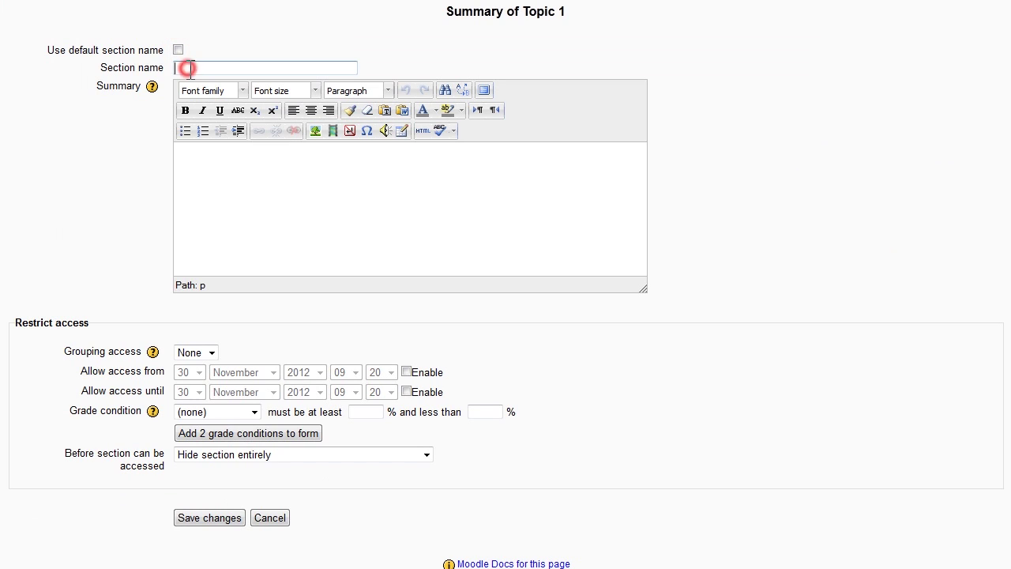
click(208, 152)
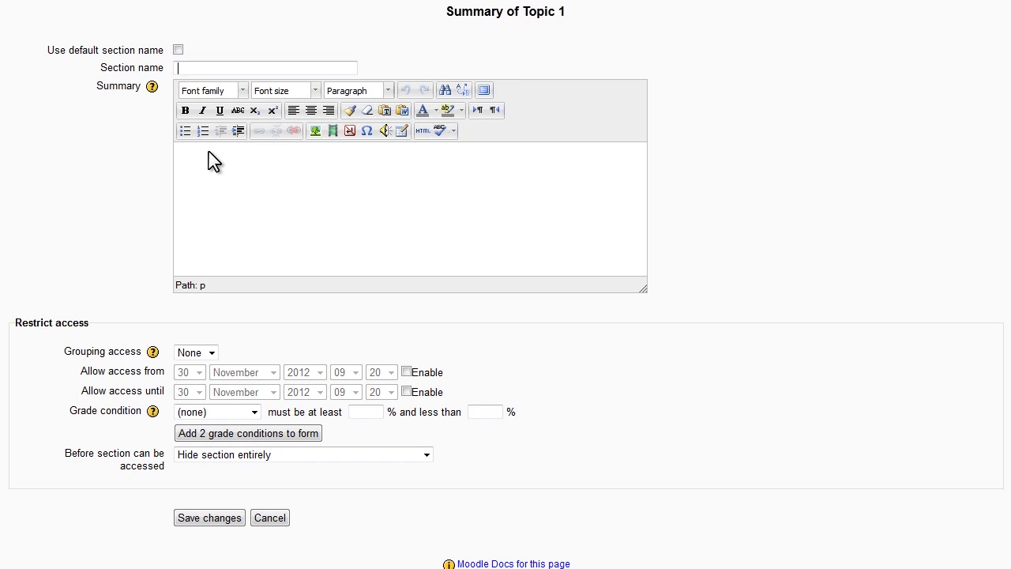
Insert a table with five columns and two rows into the Topic 1 summary
click(204, 160)
click(399, 132)
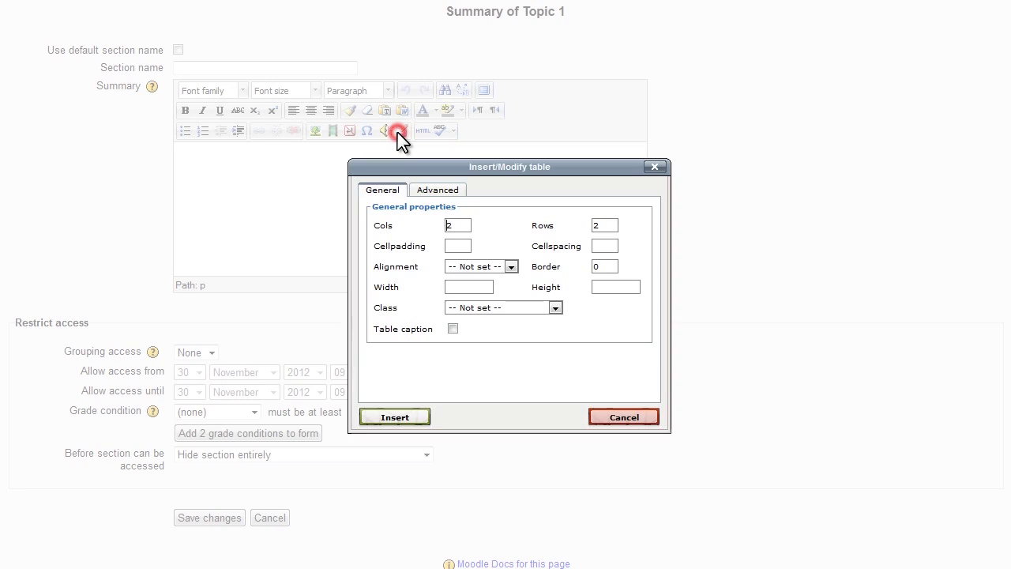
double_click(458, 225)
click(510, 267)
click(488, 289)
click(474, 289)
click(405, 418)
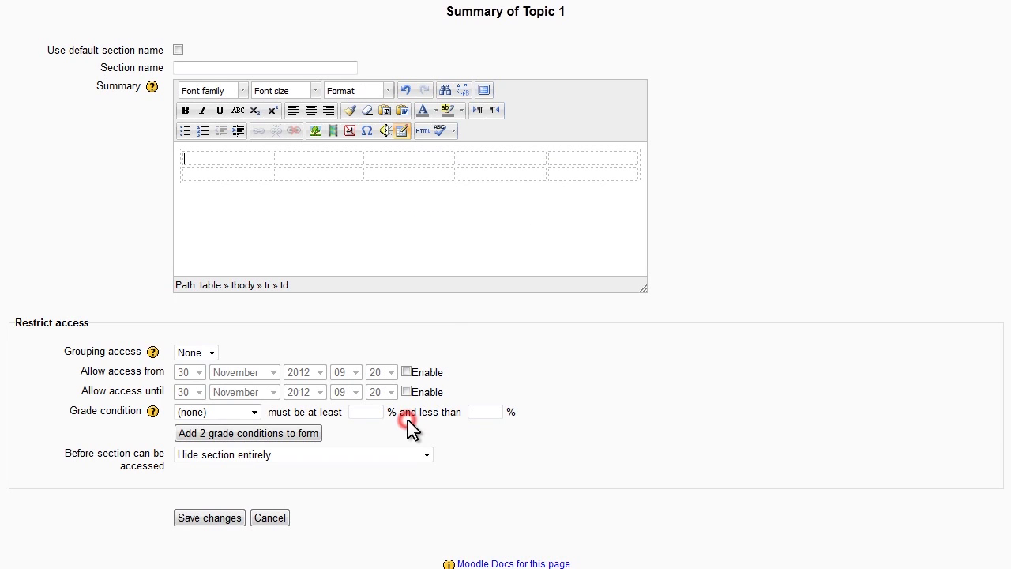
Upload Picture1.png as an image for the table's first cell, overwriting the existing file of the same name
click(229, 158)
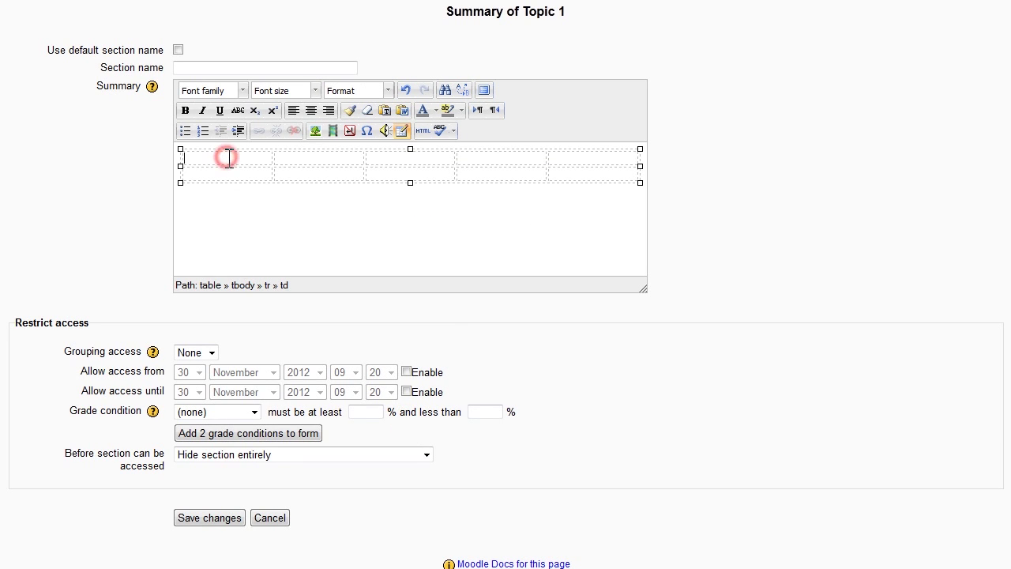
click(317, 134)
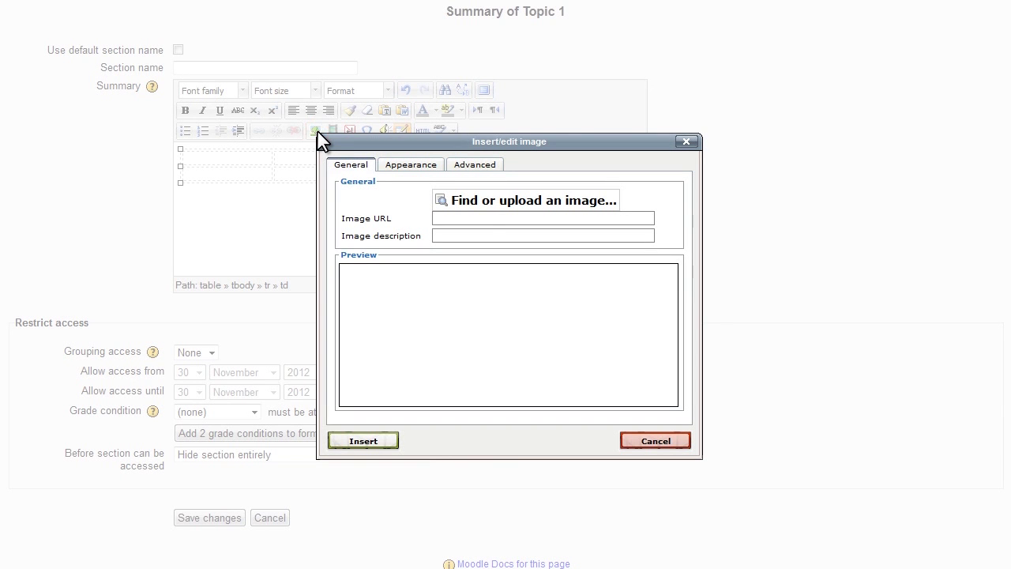
click(480, 203)
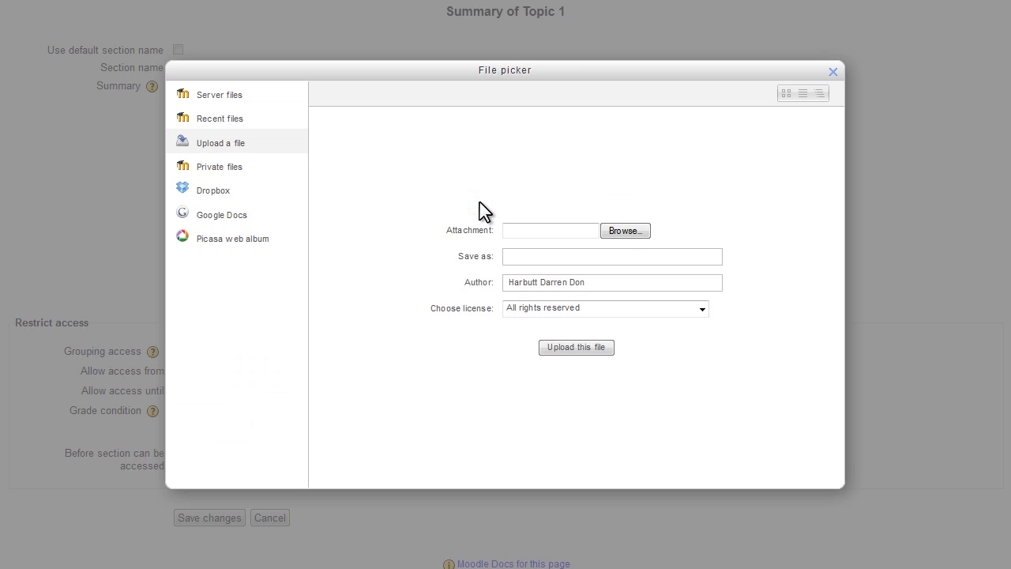
click(625, 231)
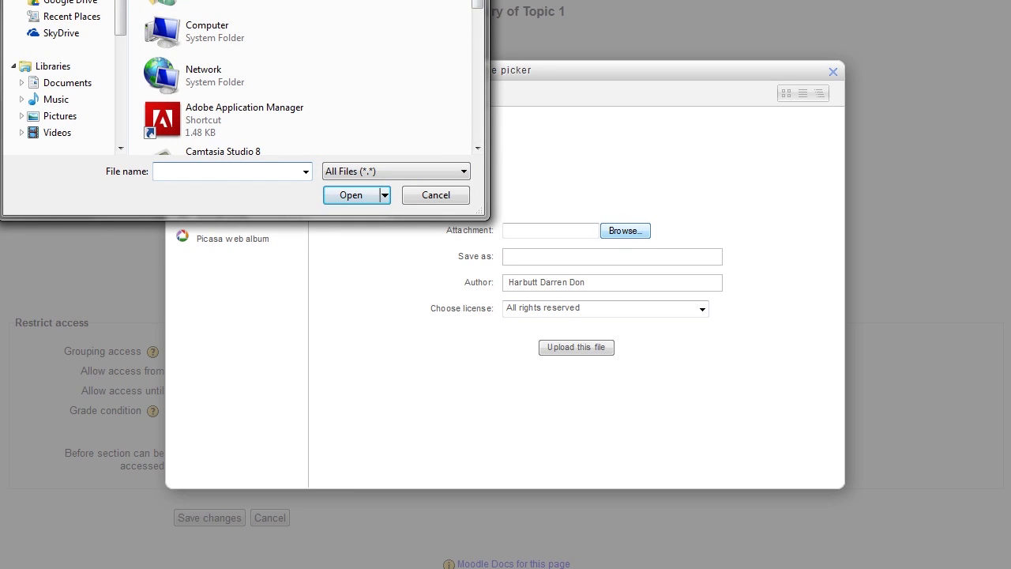
drag(479, 4, 474, 106)
double_click(261, 61)
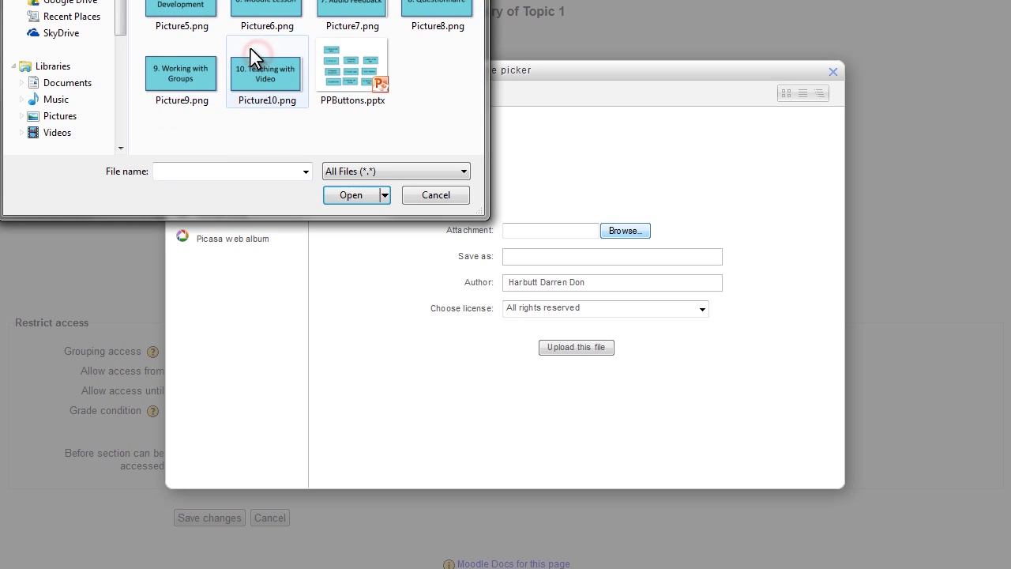
key(Return)
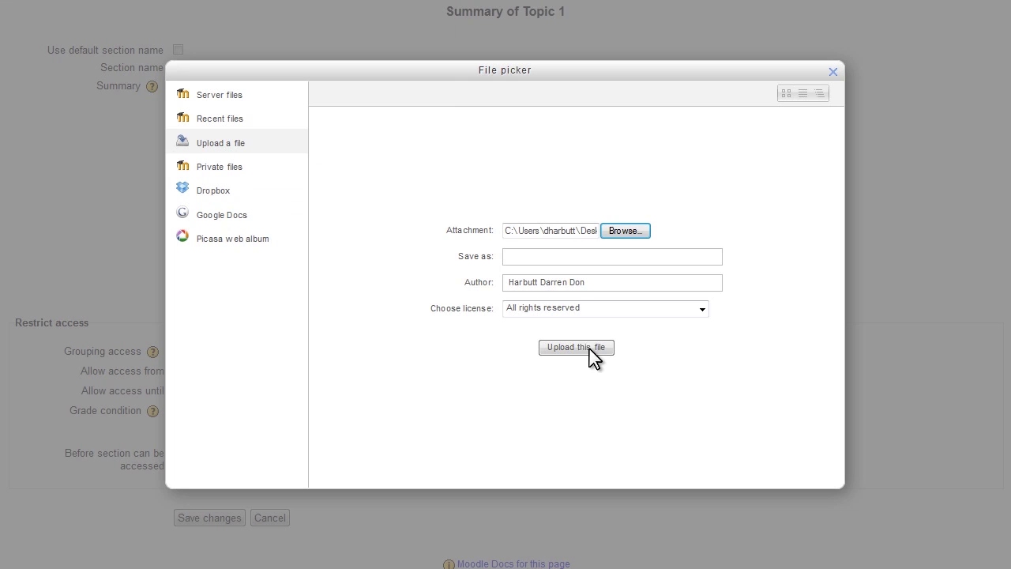
click(591, 350)
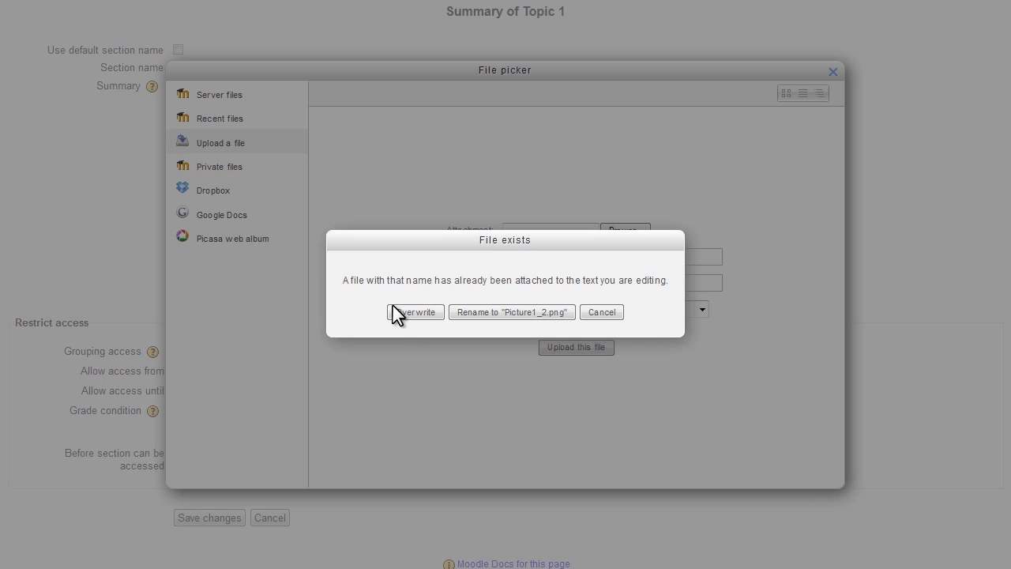
click(422, 316)
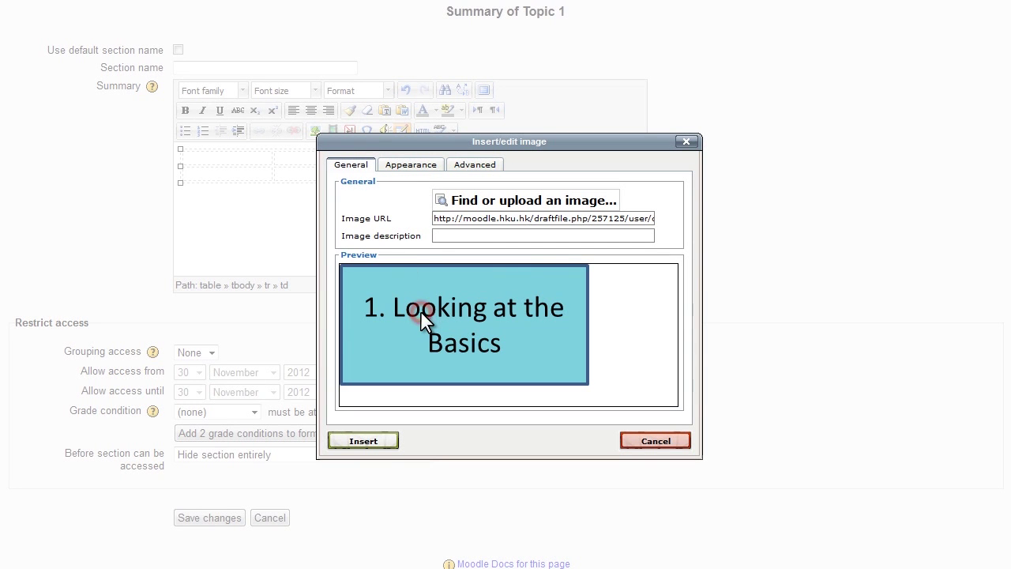
Set the image's width to 120 px with constrained proportions and insert it into the table
click(417, 168)
click(449, 221)
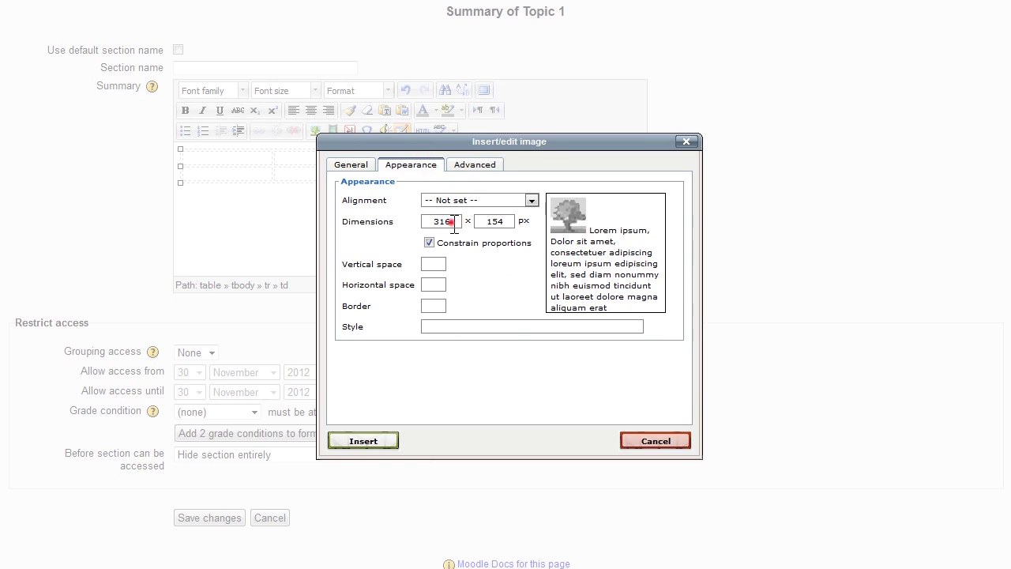
double_click(455, 224)
text(120)
click(367, 441)
click(466, 316)
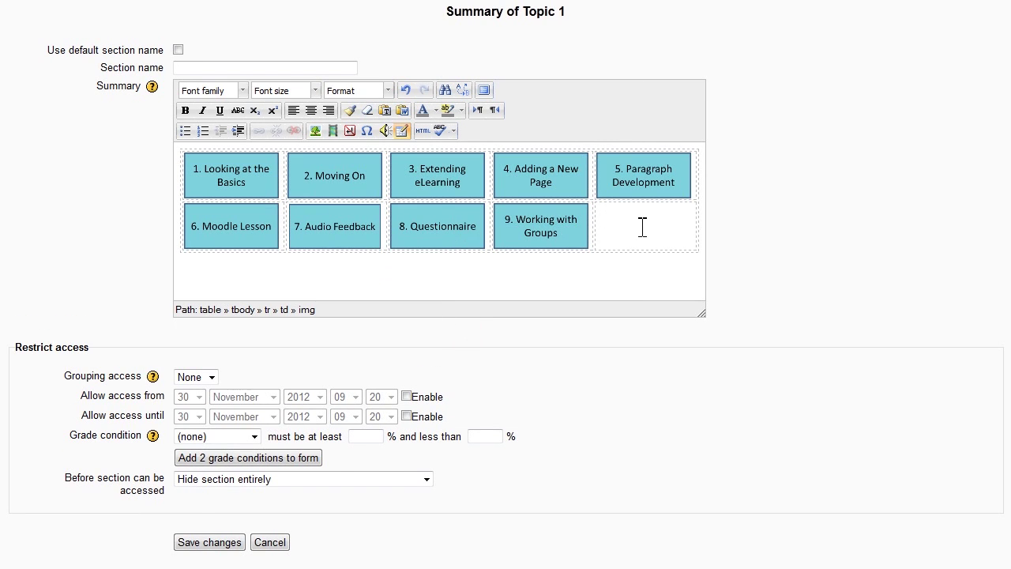
Upload Picture10.png as an image for the empty last cell of the table's second row
click(642, 227)
click(315, 131)
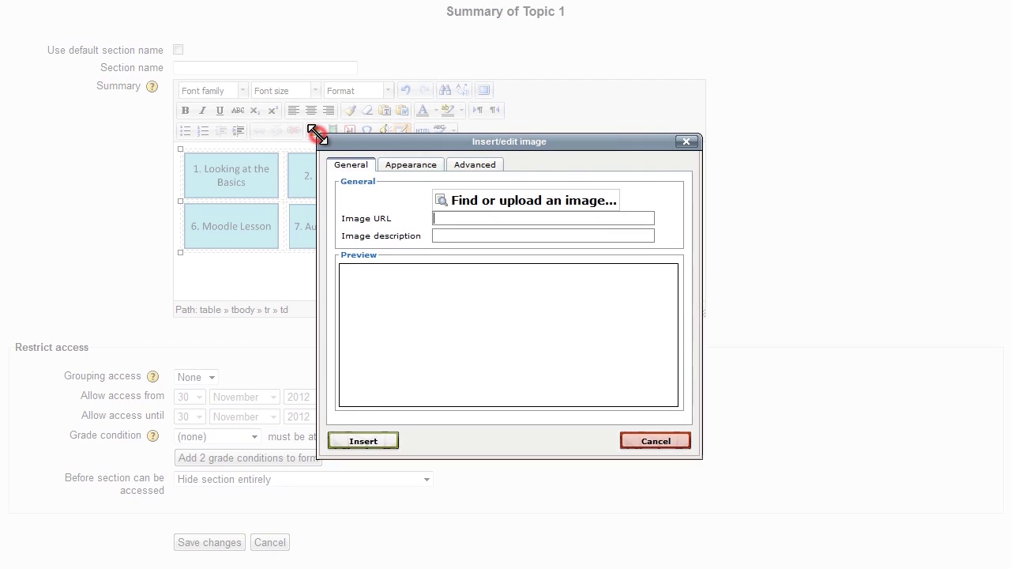
click(469, 199)
click(624, 242)
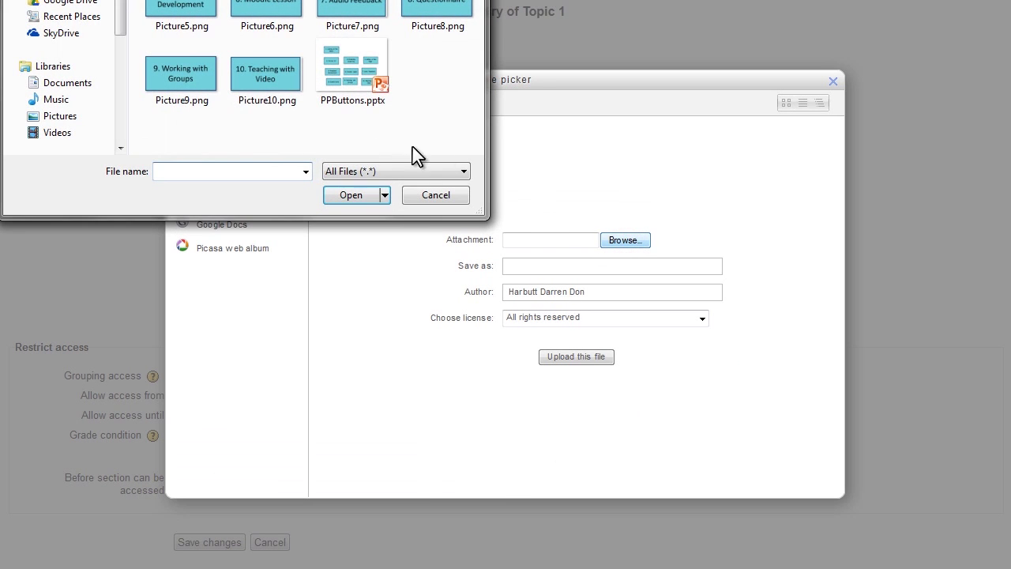
double_click(279, 76)
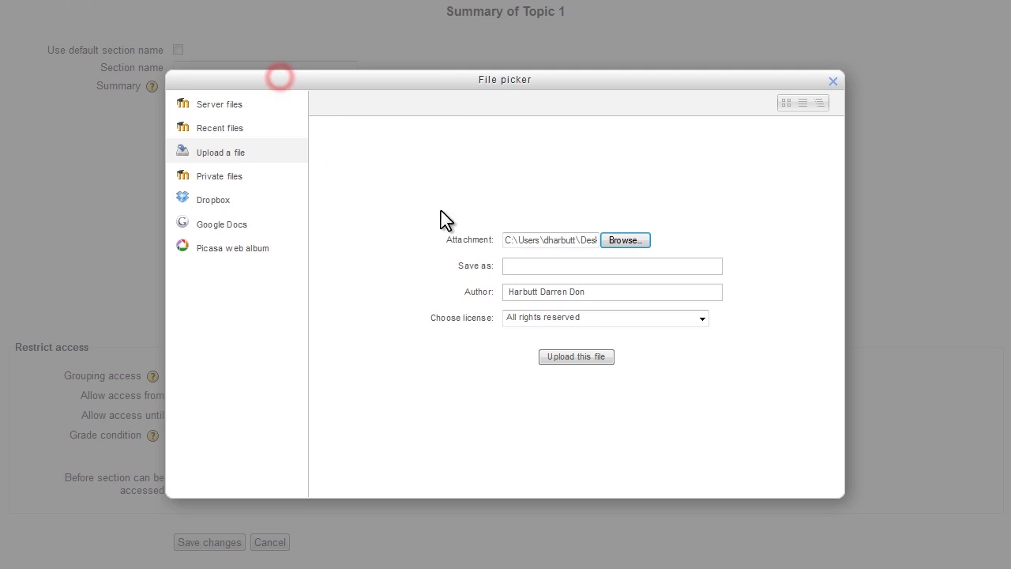
click(566, 357)
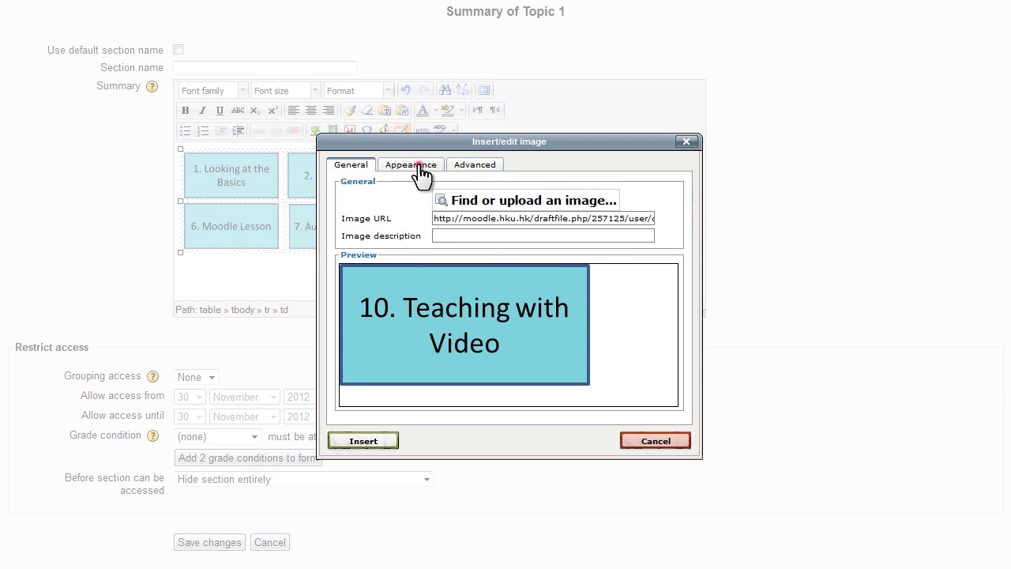
Set the "10. Teaching with Video" image's width to 120 px and insert it without an image description
click(415, 165)
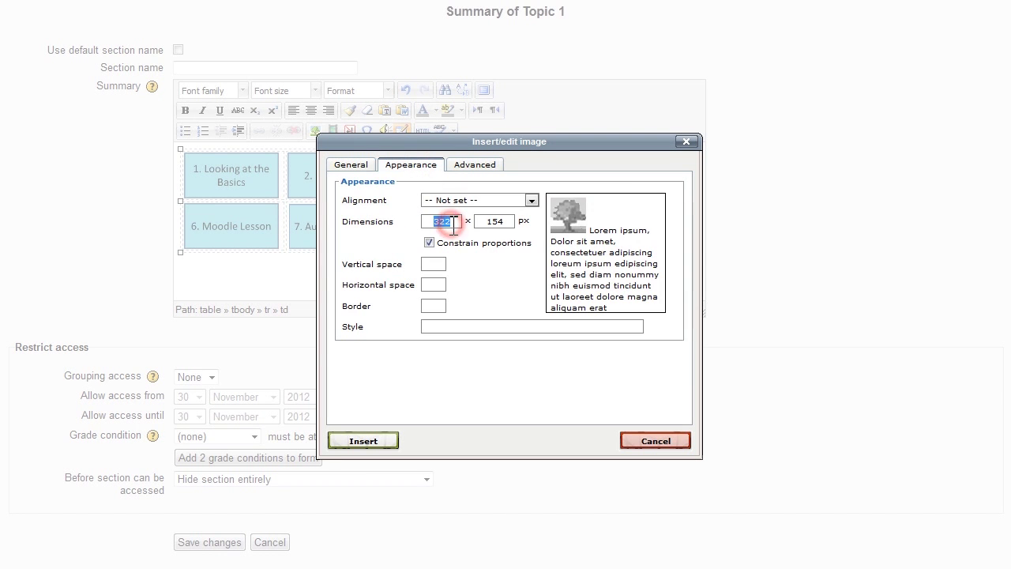
text(120)
key(Return)
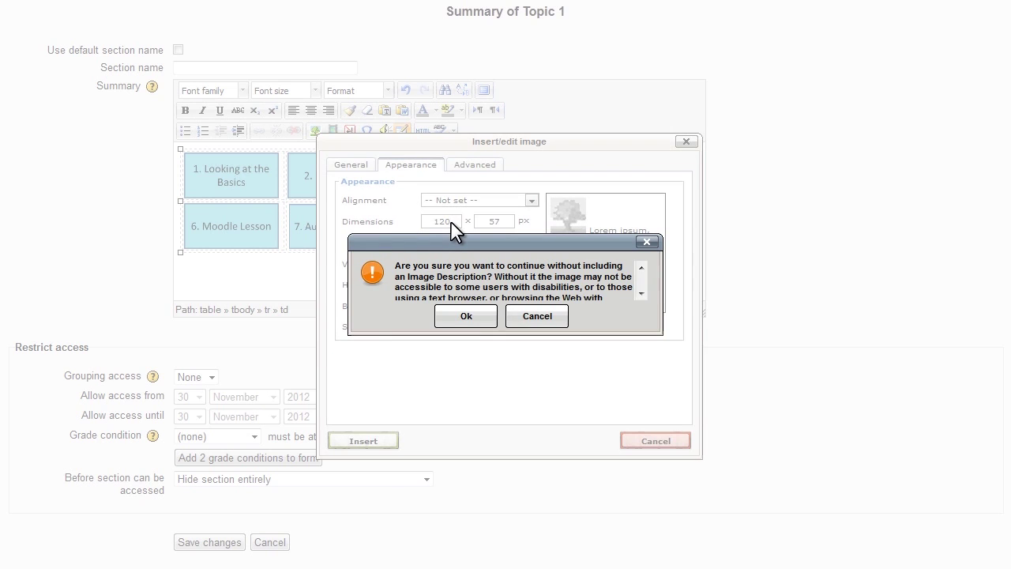
key(Return)
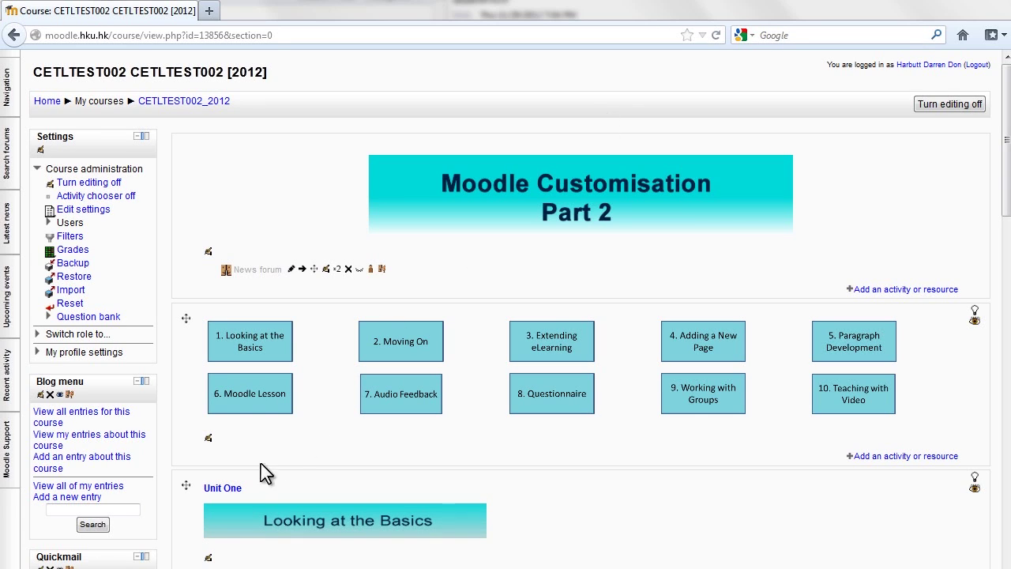
Open the Unit One section in a new browser tab, copy its page address, and close that tab
right_click(226, 490)
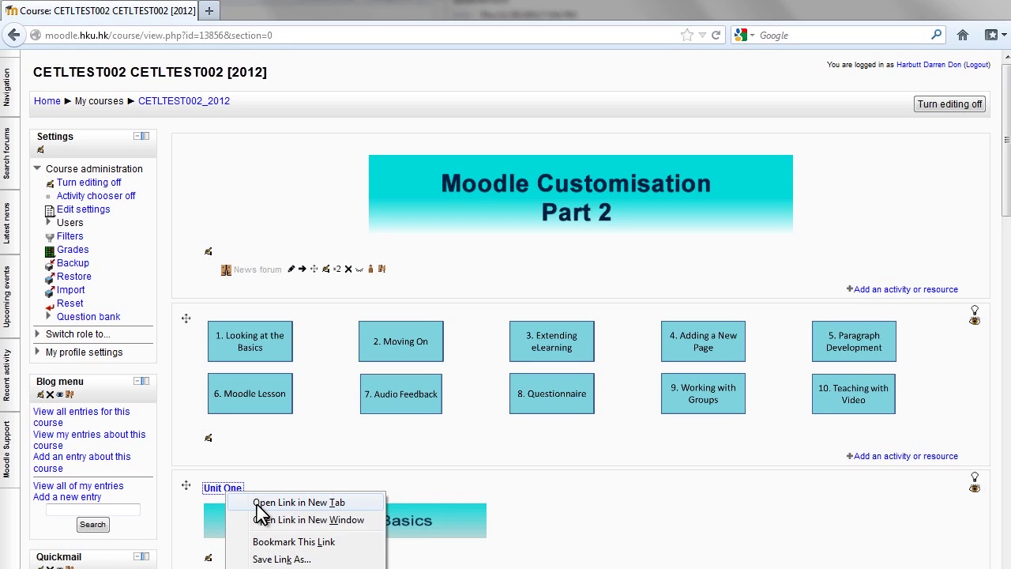
click(259, 502)
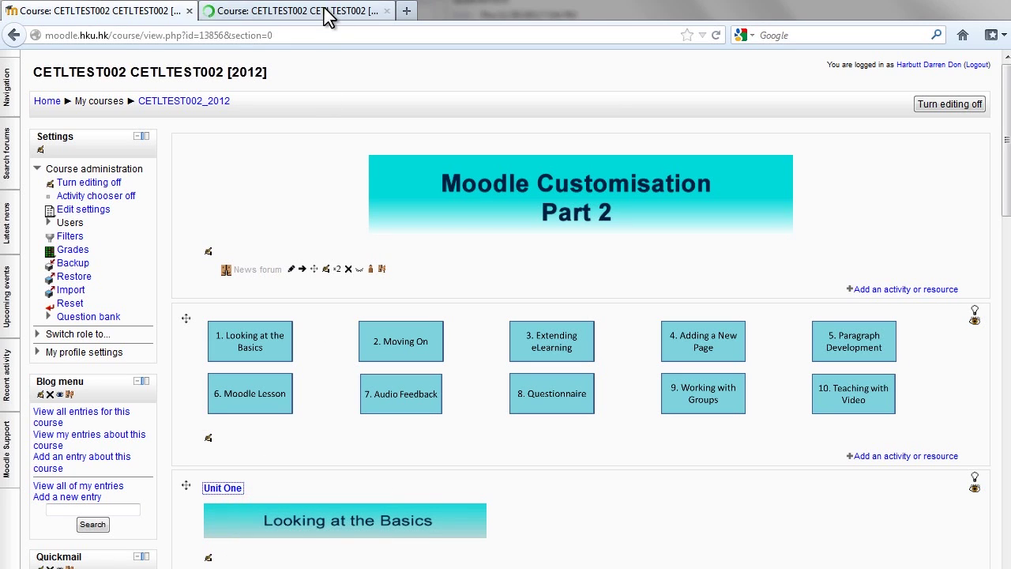
click(320, 11)
click(237, 36)
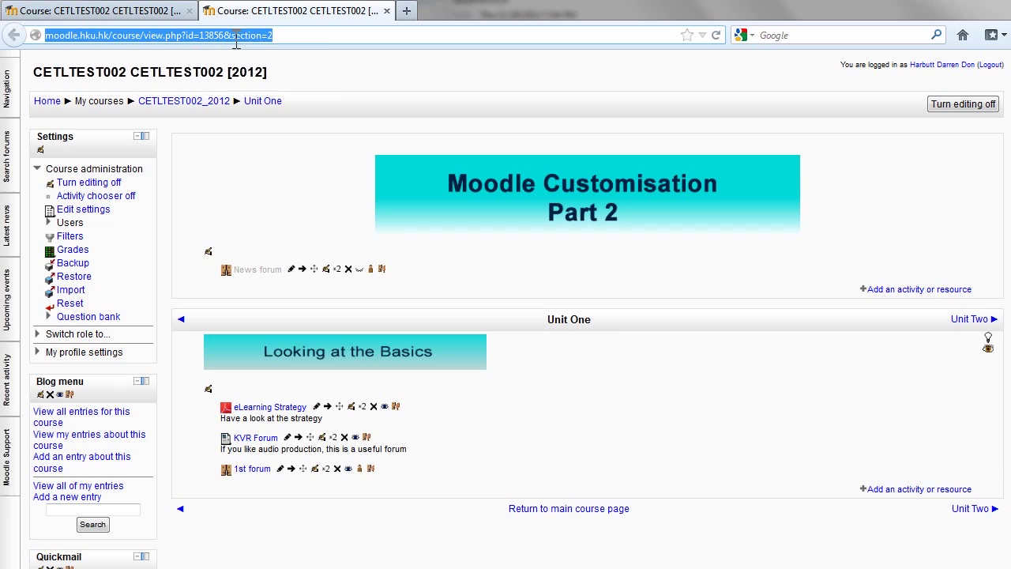
right_click(236, 39)
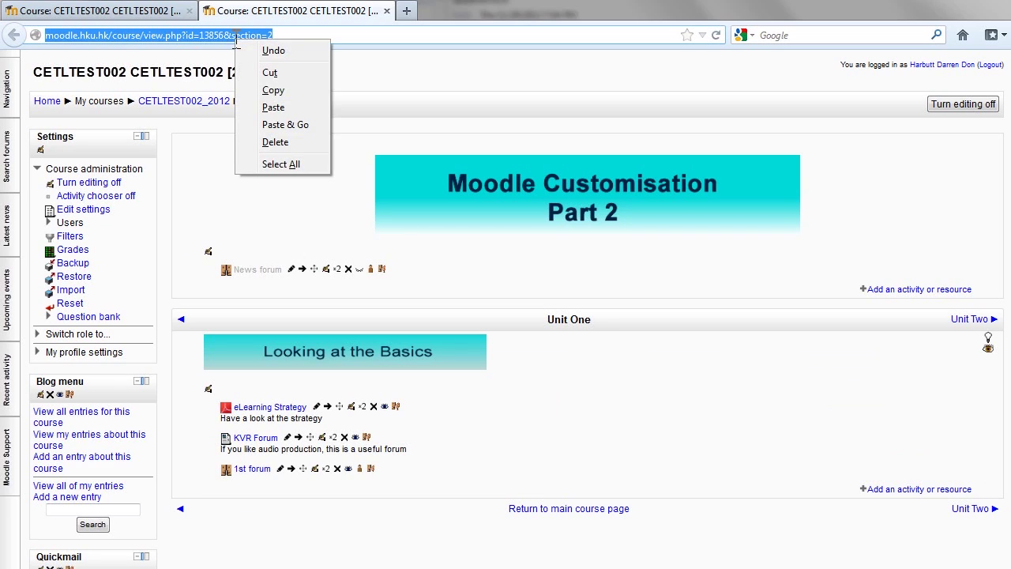
click(273, 90)
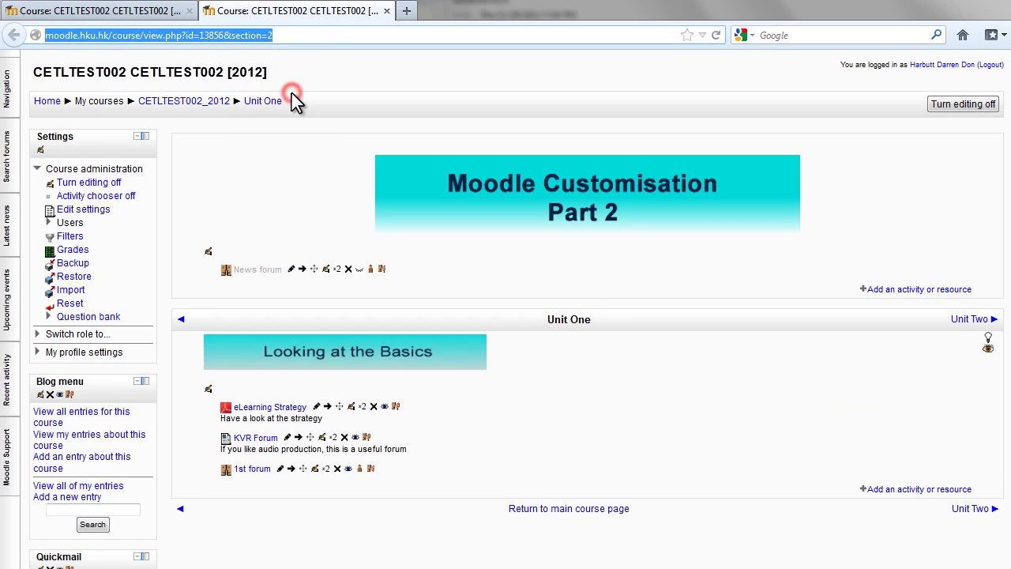
click(386, 11)
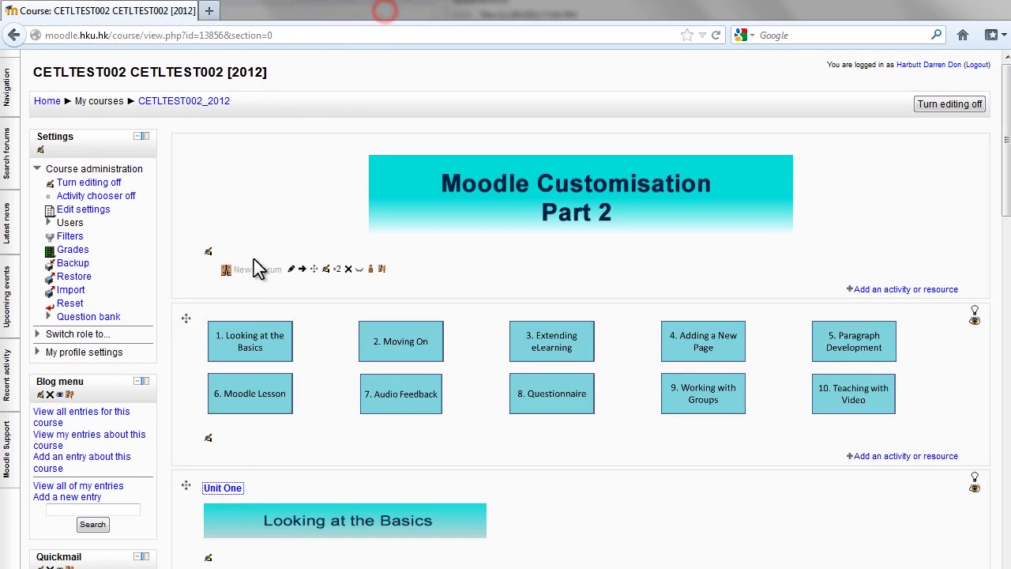
Edit the button table's section summary and link the "1. Looking at the Basics" image to the copied Unit One address
click(209, 439)
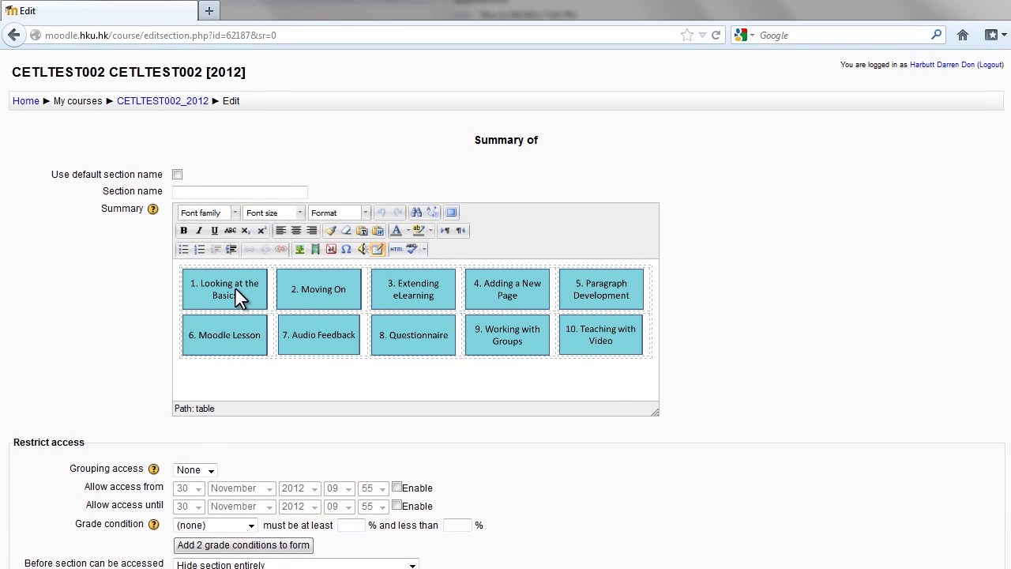
click(235, 293)
click(248, 250)
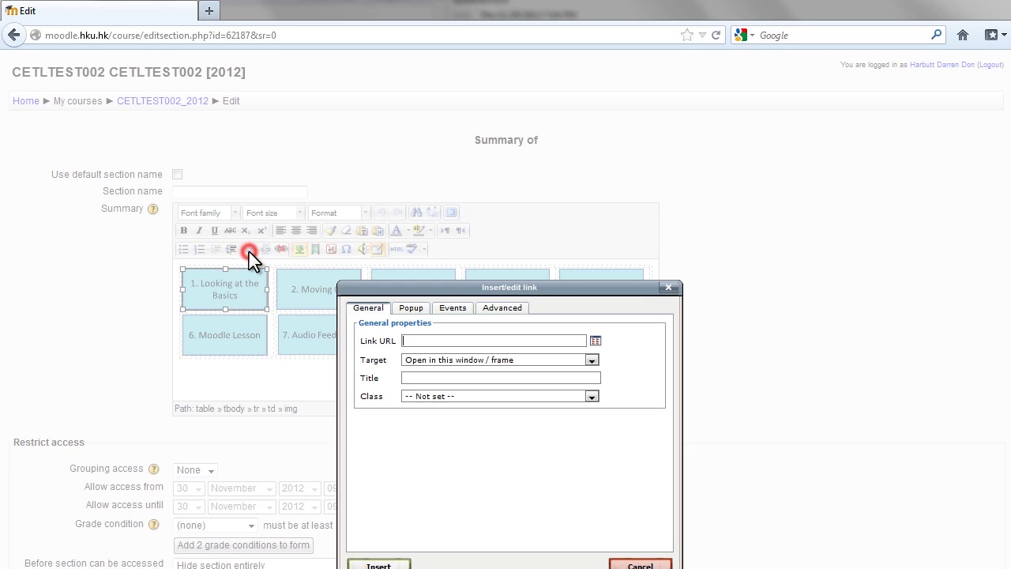
right_click(417, 341)
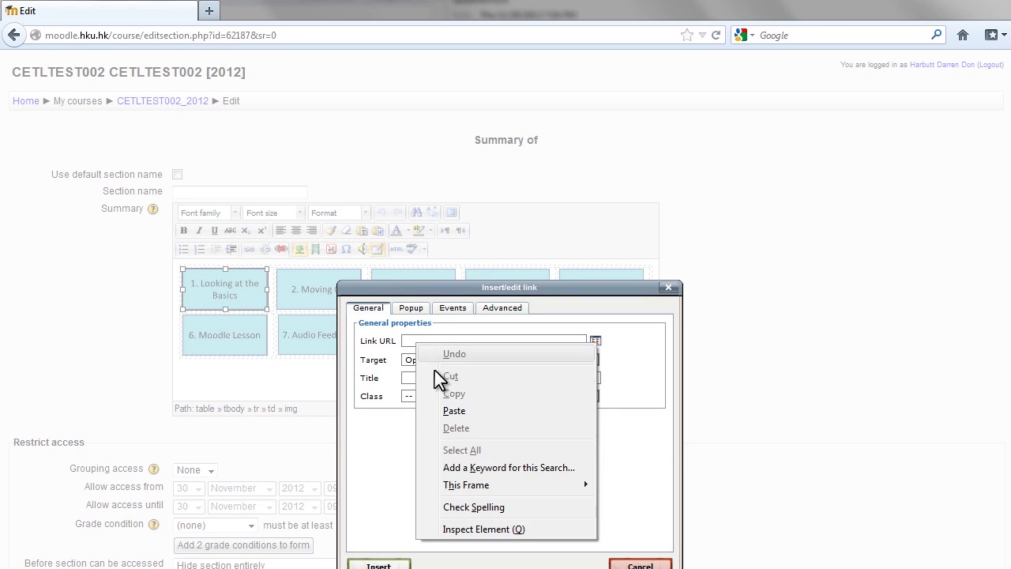
click(454, 412)
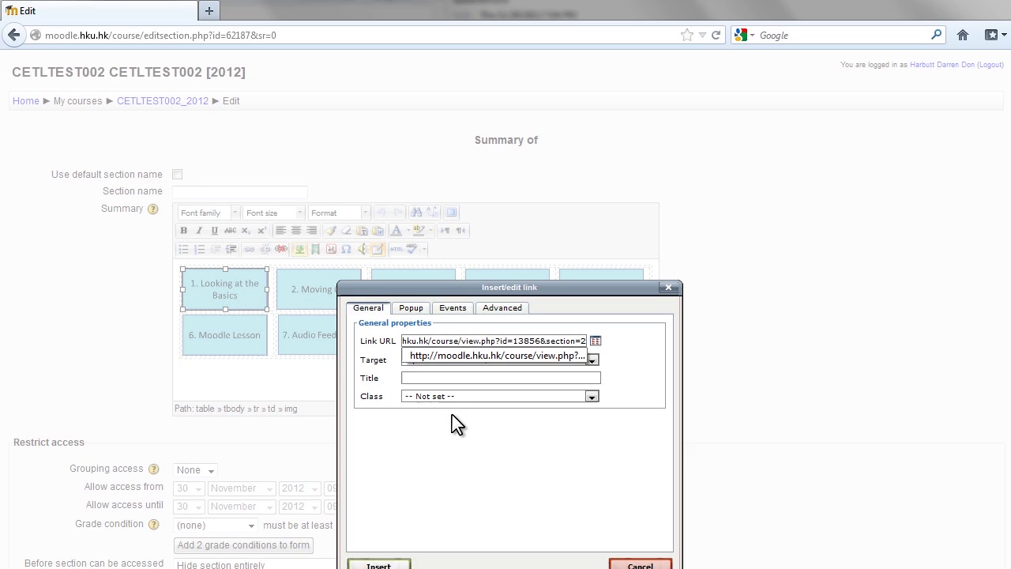
click(373, 565)
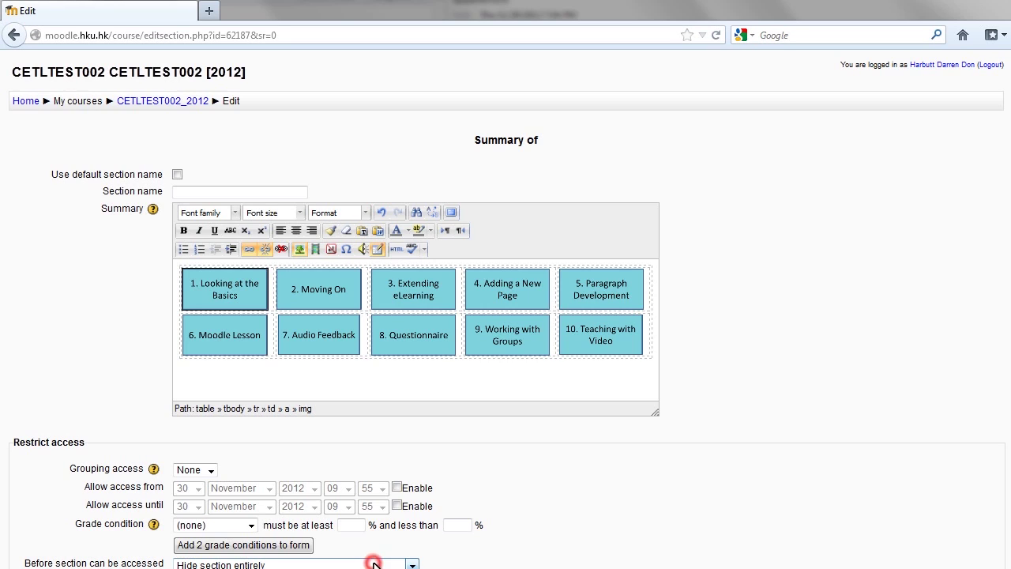
Link the "2. Moving On" image to the copied course address with its ending changed to section=3
click(324, 290)
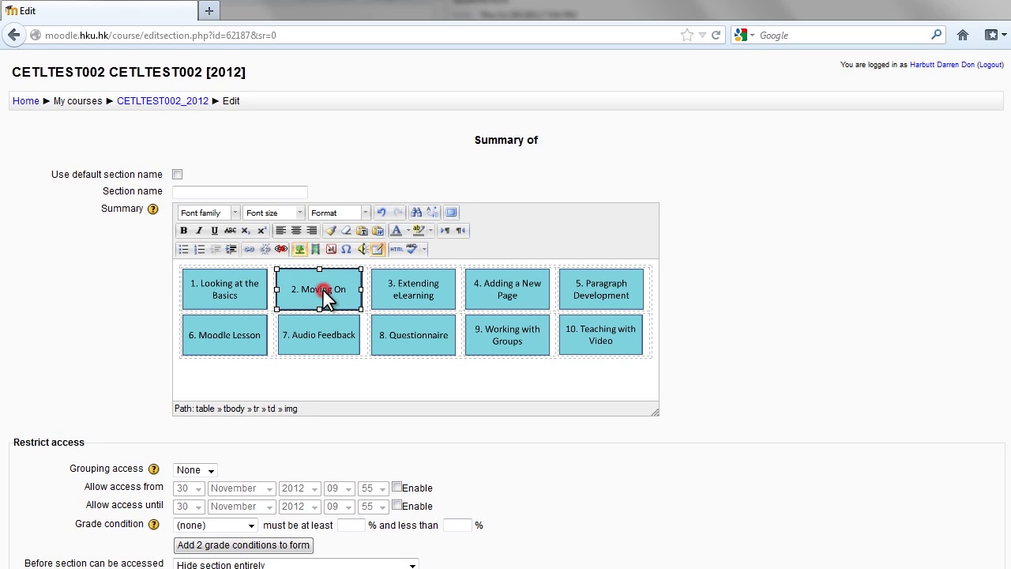
click(251, 250)
right_click(423, 342)
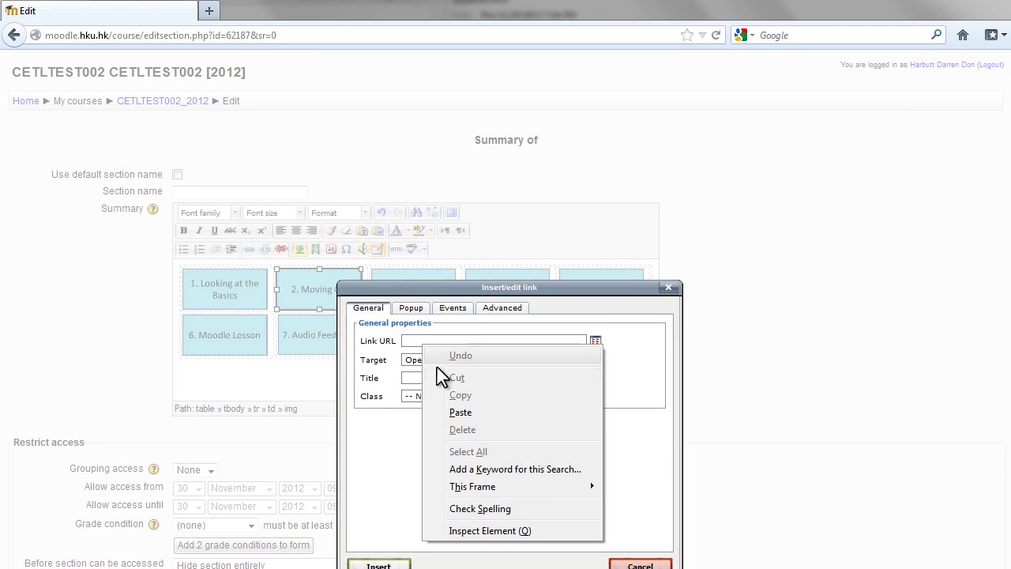
click(462, 413)
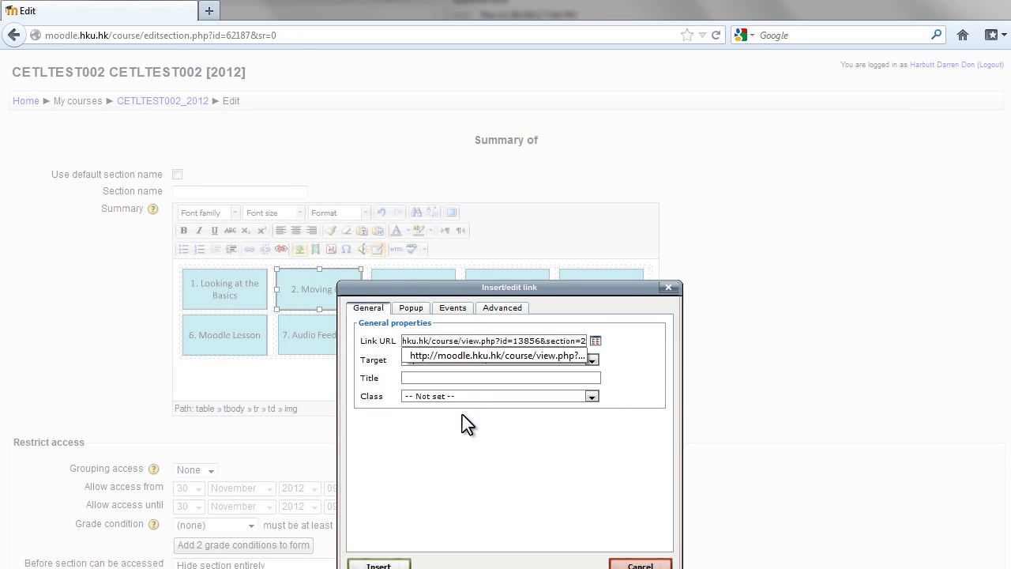
key(BackSpace)
text(3)
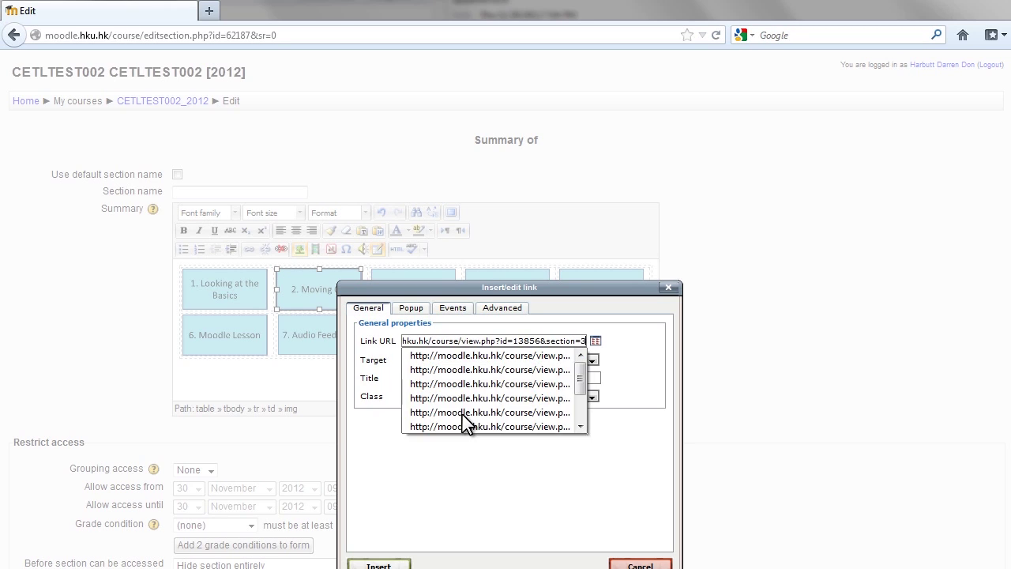
key(BackSpace)
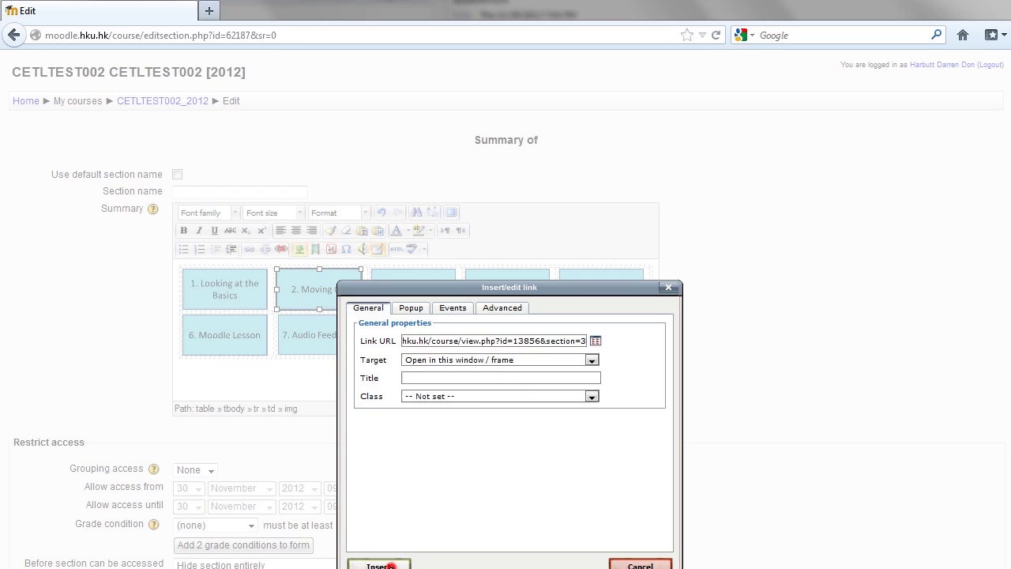
click(379, 564)
Link the "10. Teaching with Video" image to the copied address ending in section=11, and save the summary changes
click(563, 344)
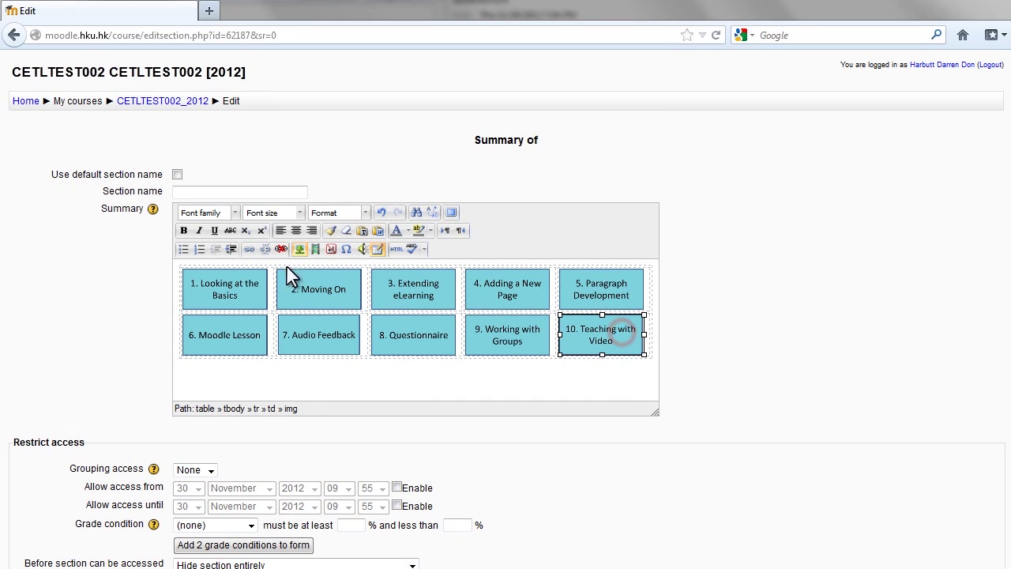
click(250, 249)
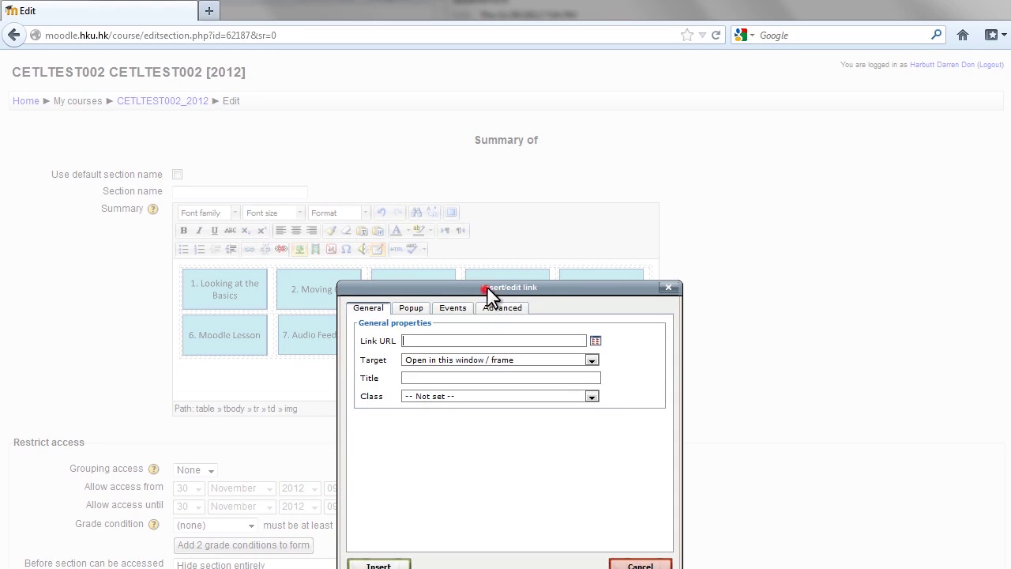
drag(483, 291, 504, 192)
right_click(451, 242)
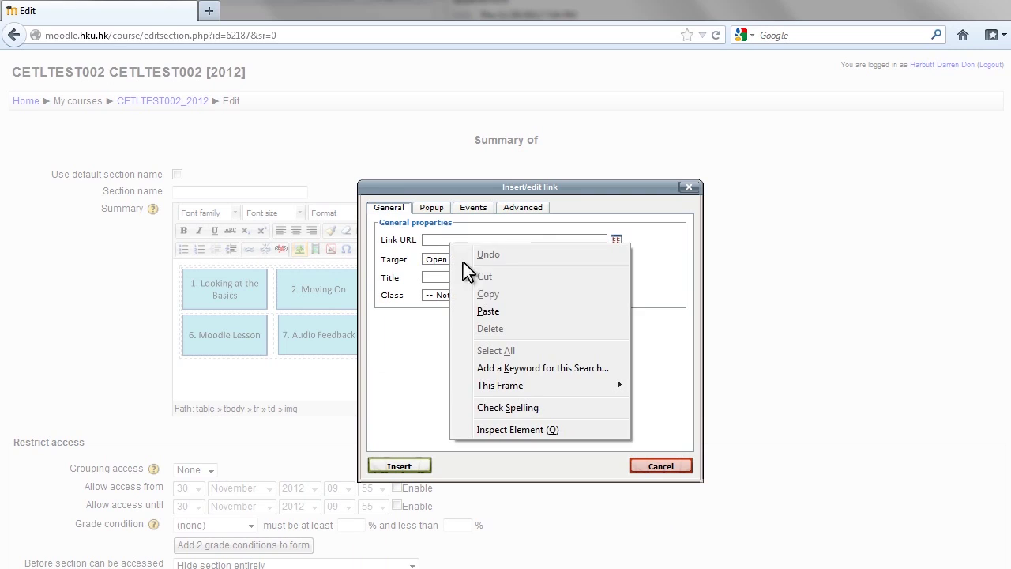
click(485, 311)
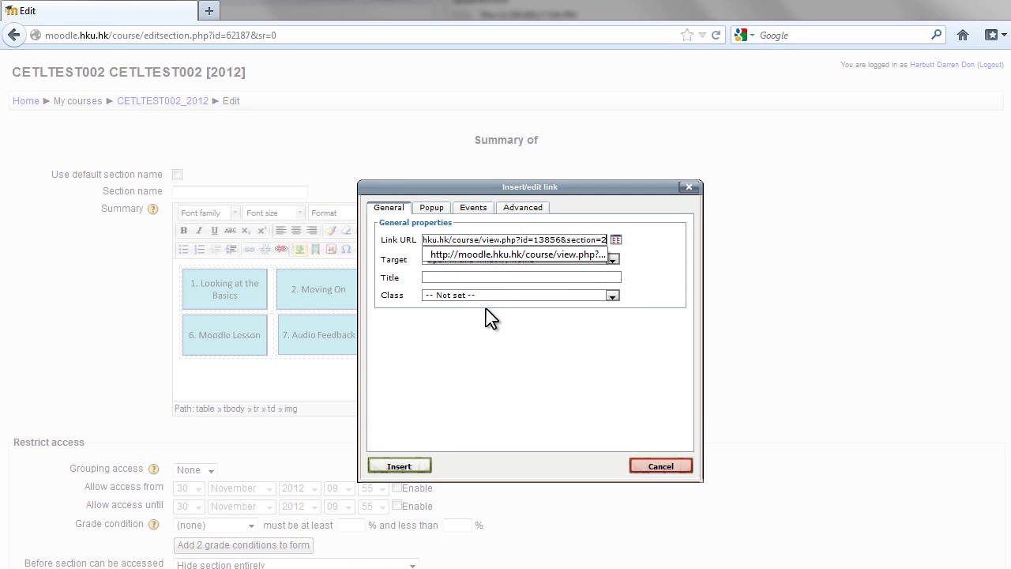
key(BackSpace)
text(11)
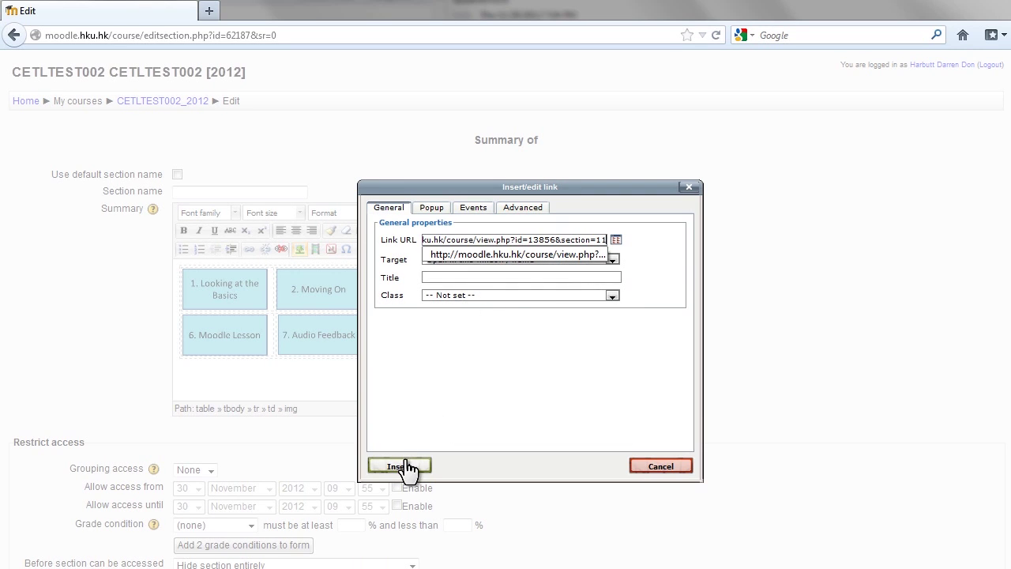
click(400, 466)
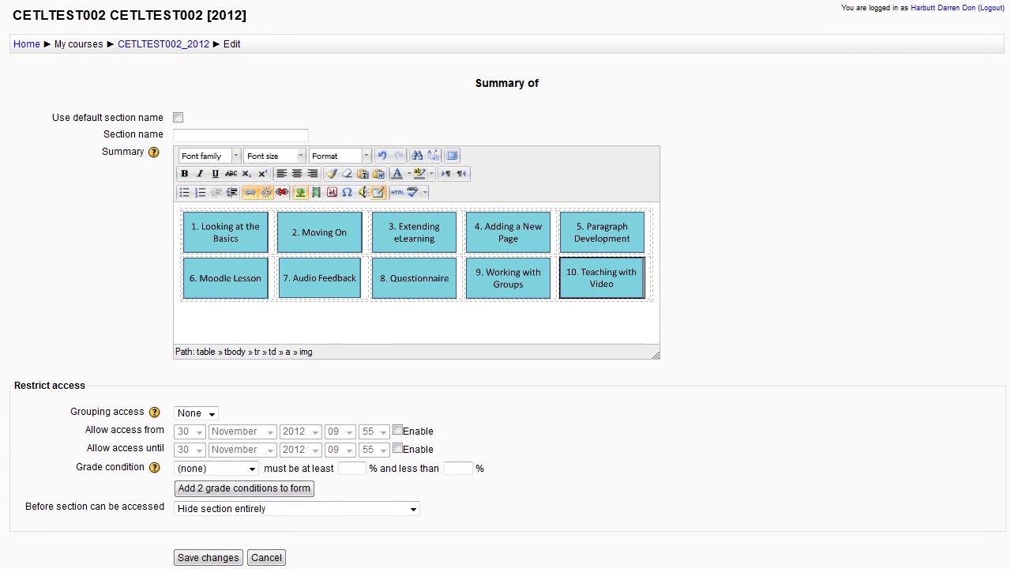
click(208, 557)
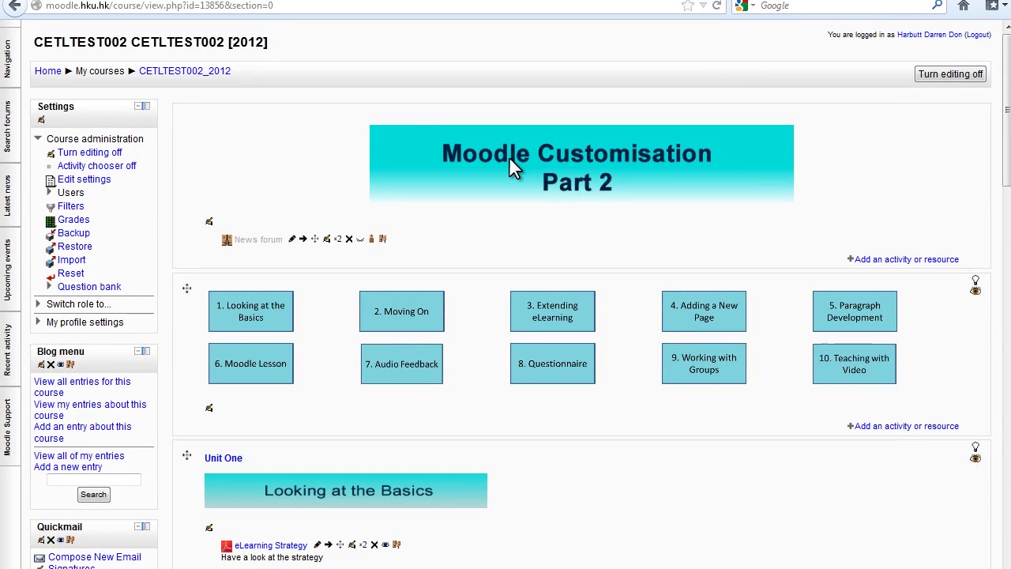
Copy the main course page's address ending in section=0
click(263, 7)
right_click(263, 7)
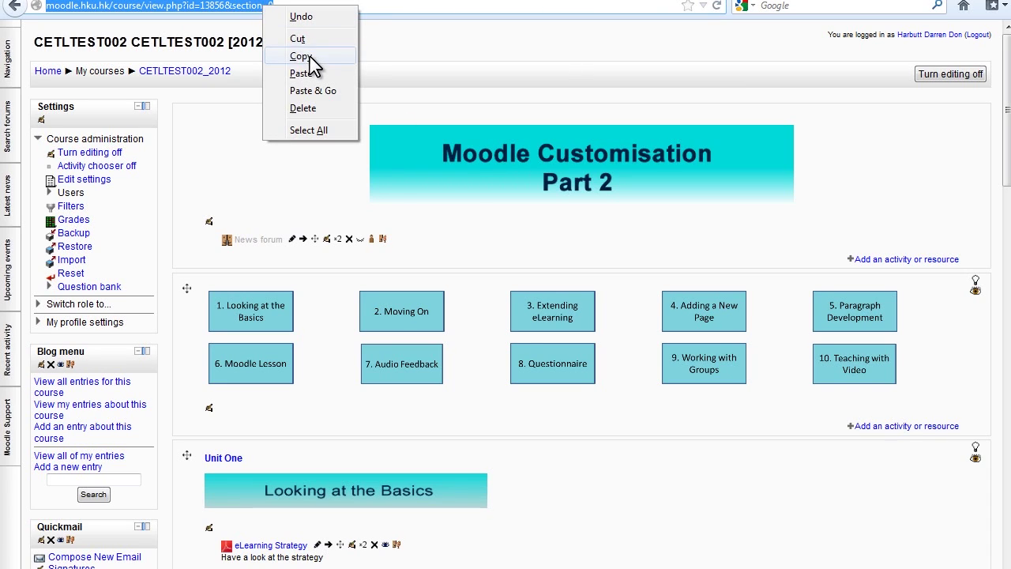
click(301, 57)
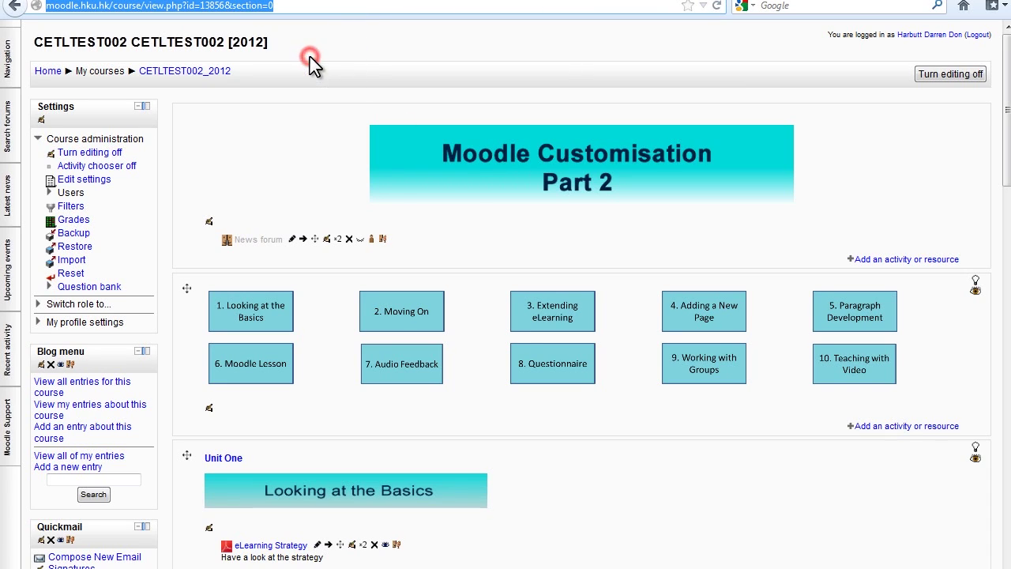
Edit the top section's summary, link the "Moodle Customisation Part 2" banner to the copied main course page address, and save the changes
click(211, 222)
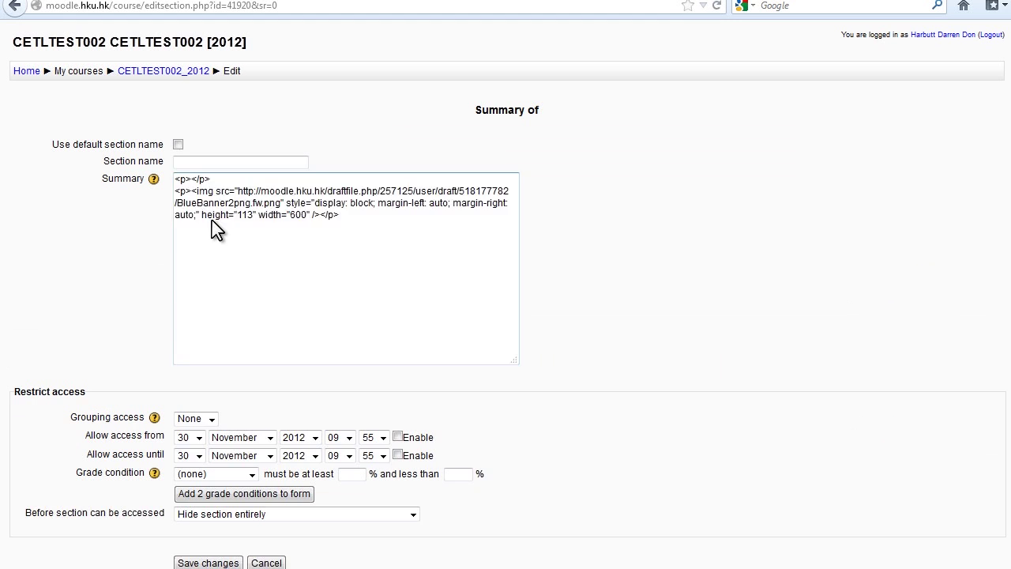
click(296, 284)
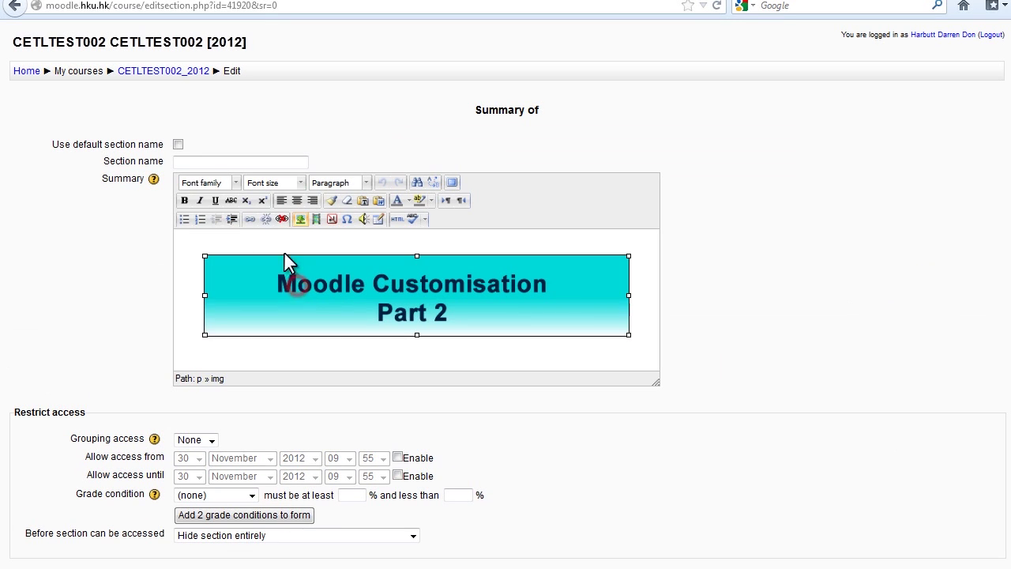
click(250, 220)
right_click(411, 310)
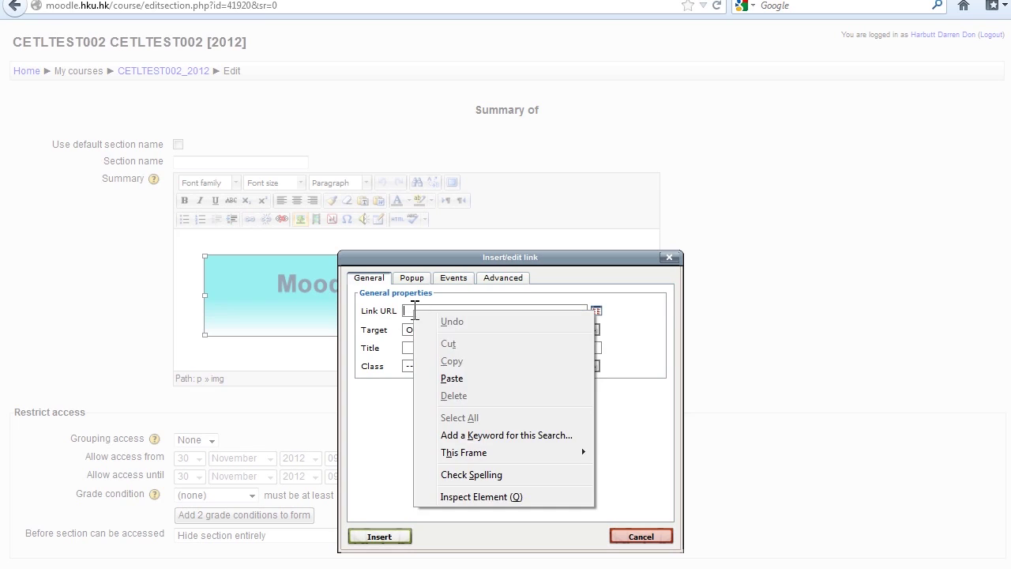
click(476, 379)
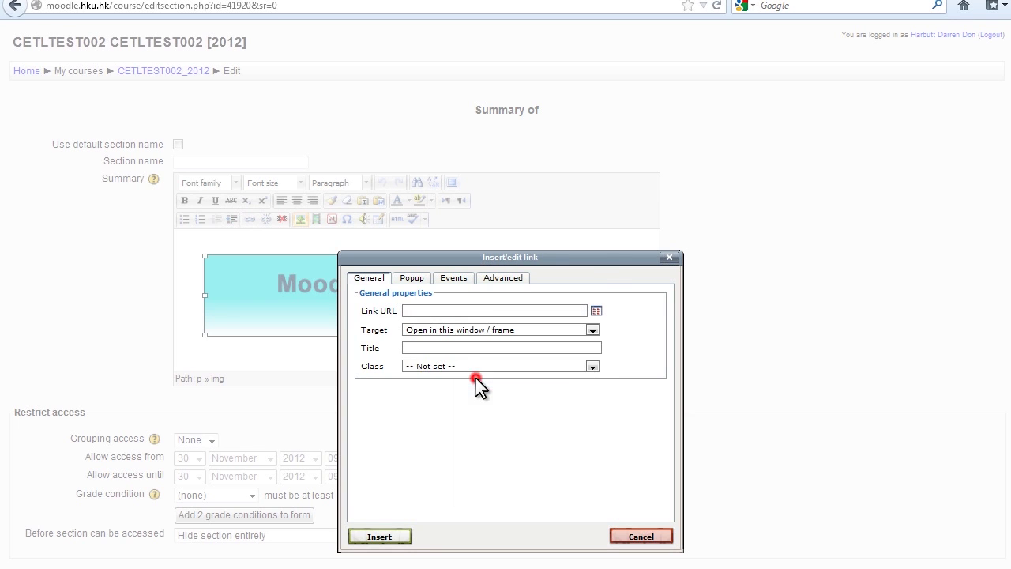
click(379, 536)
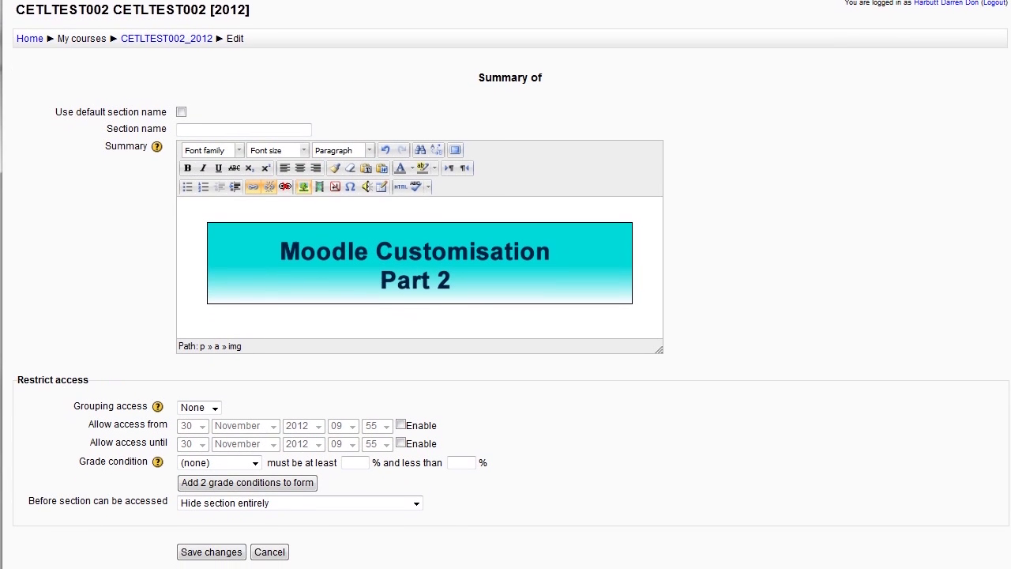
click(221, 547)
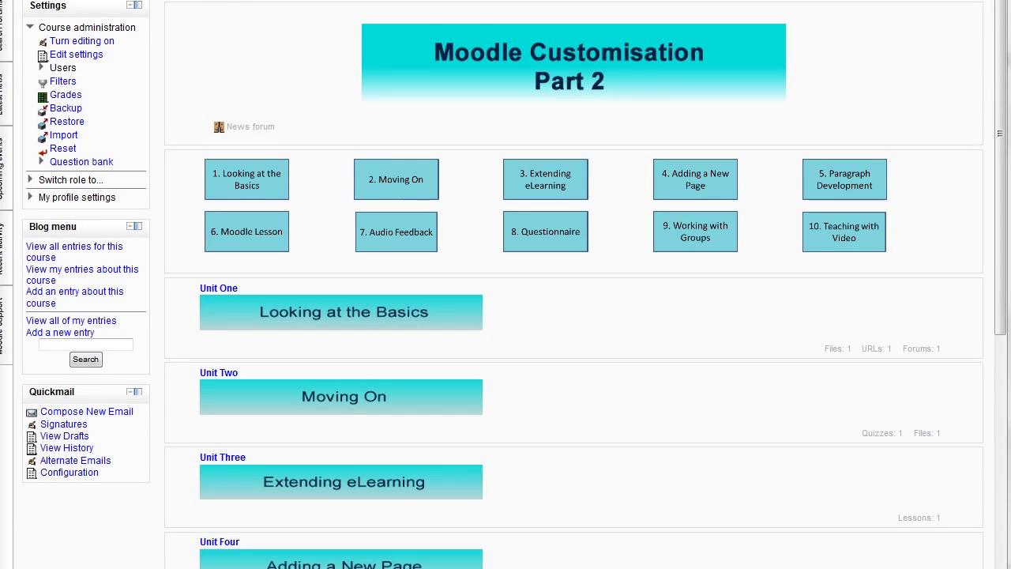
Reduce the course's number of weeks/topics to 1 so only the button menu section is listed under the banner, and save the course settings
click(63, 57)
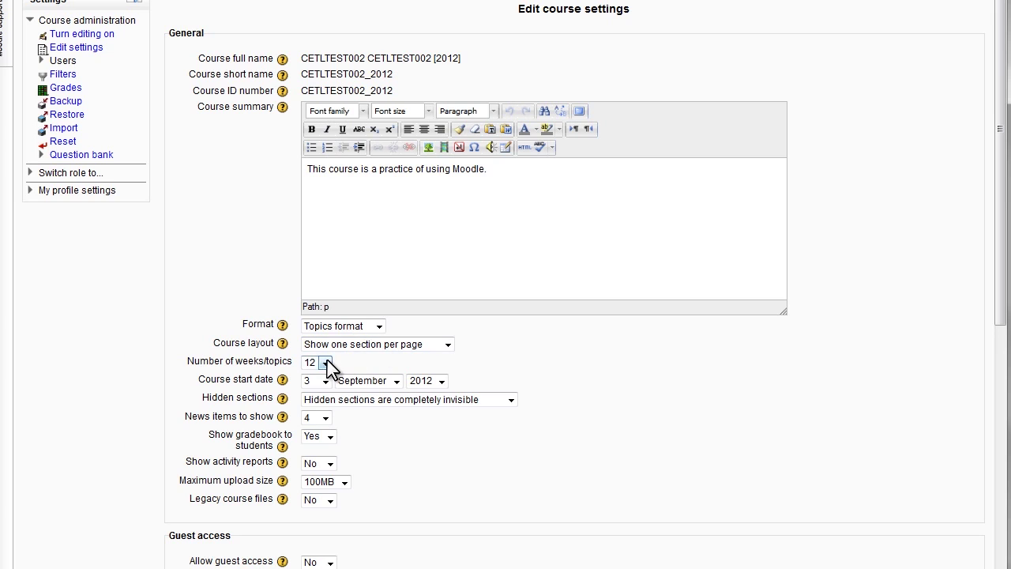
click(324, 368)
click(316, 384)
scroll(320, 395, down, 7)
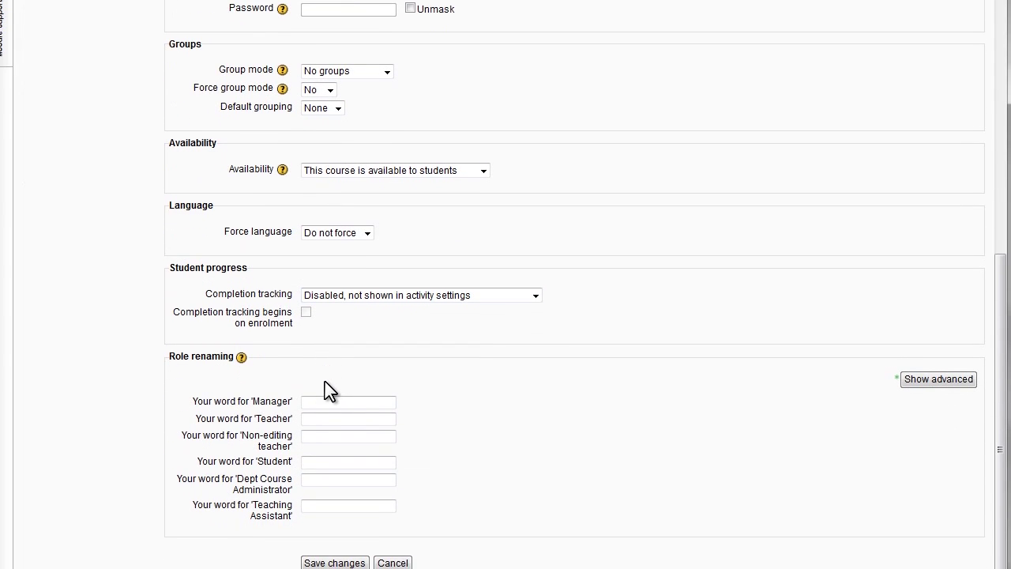
click(326, 561)
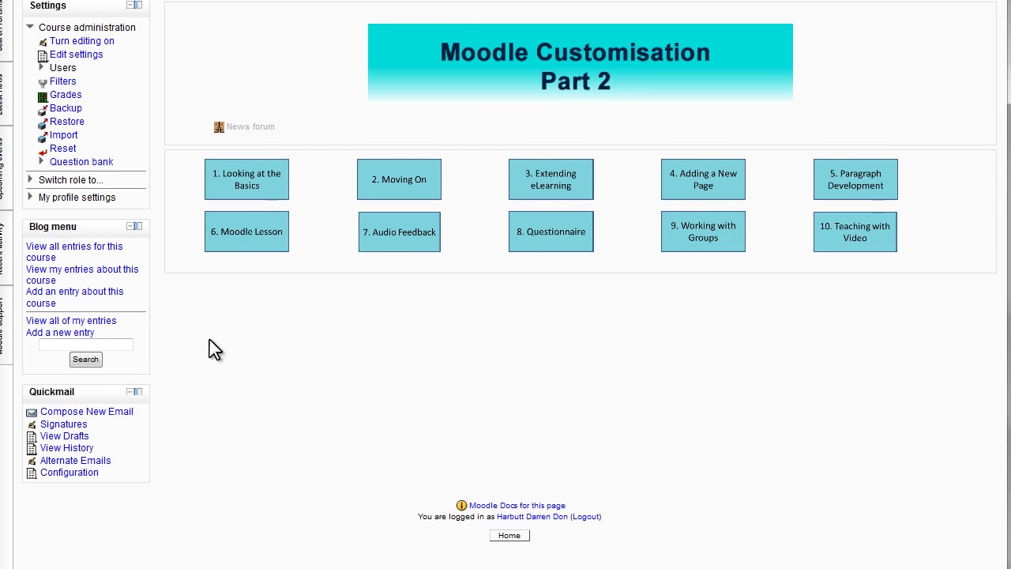
Switch to the Student role and test the "1. Looking at the Basics" button, the banner link and the "3. Extending eLearning" button
click(79, 181)
click(63, 195)
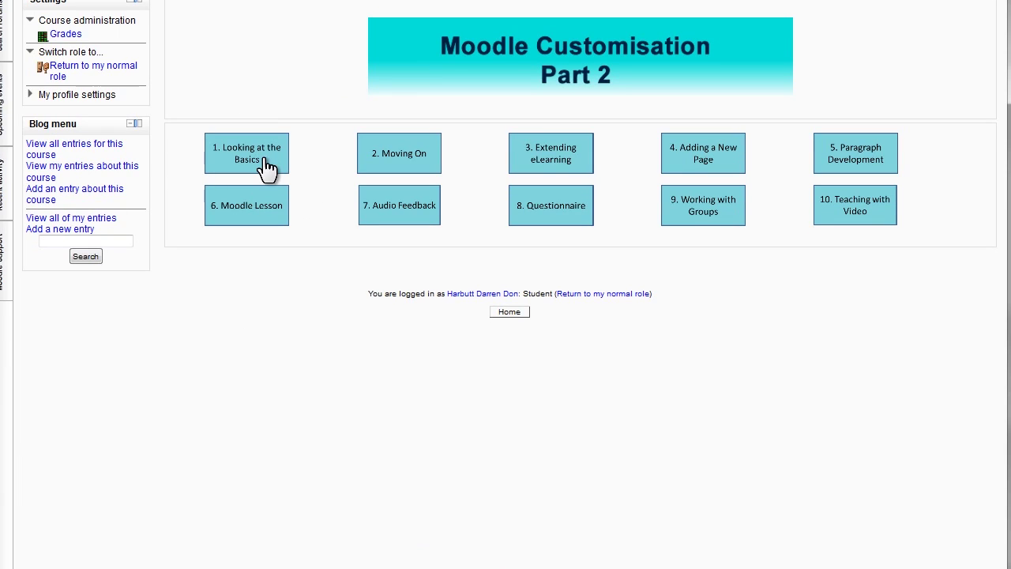
click(266, 162)
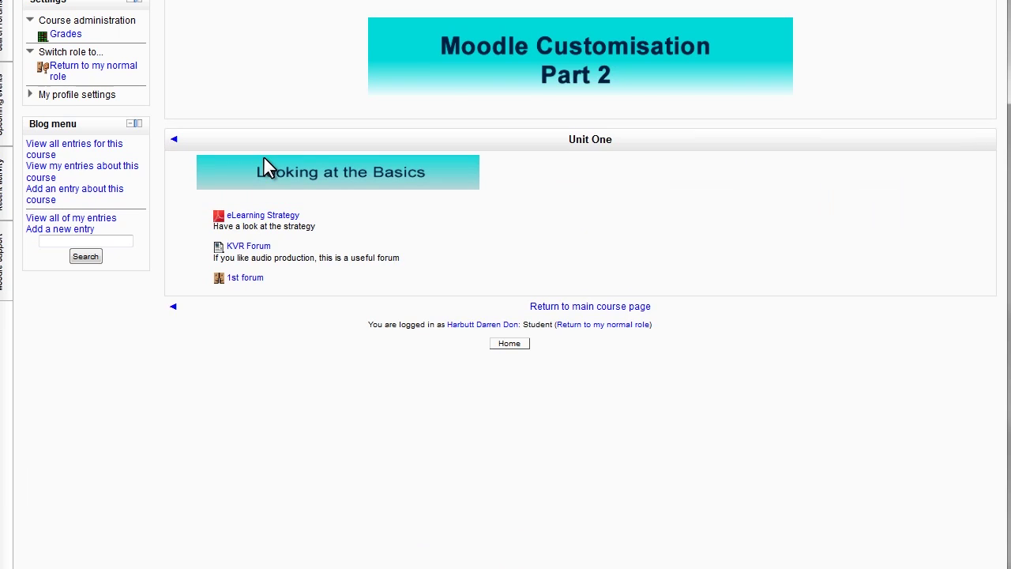
click(446, 79)
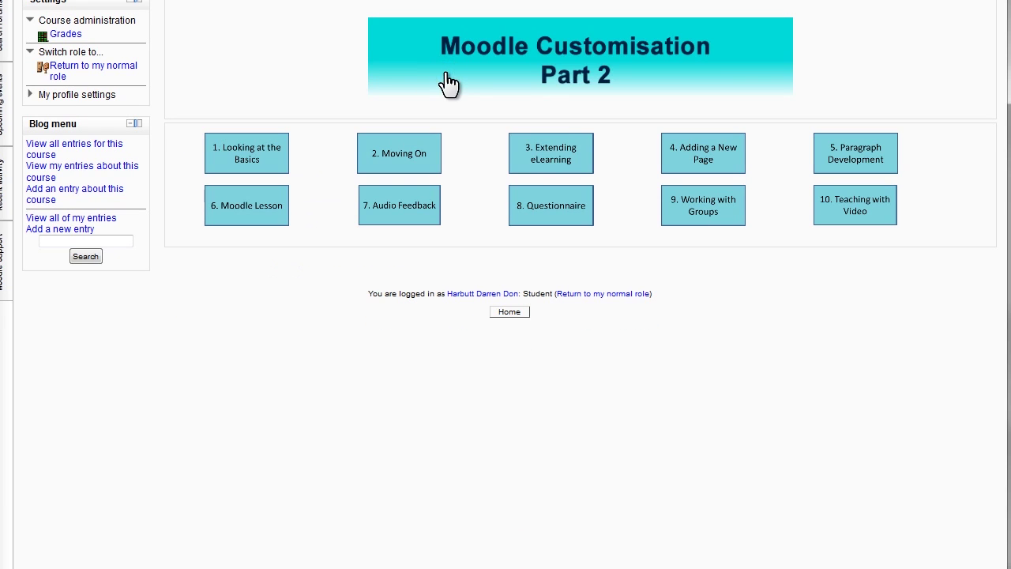
click(553, 177)
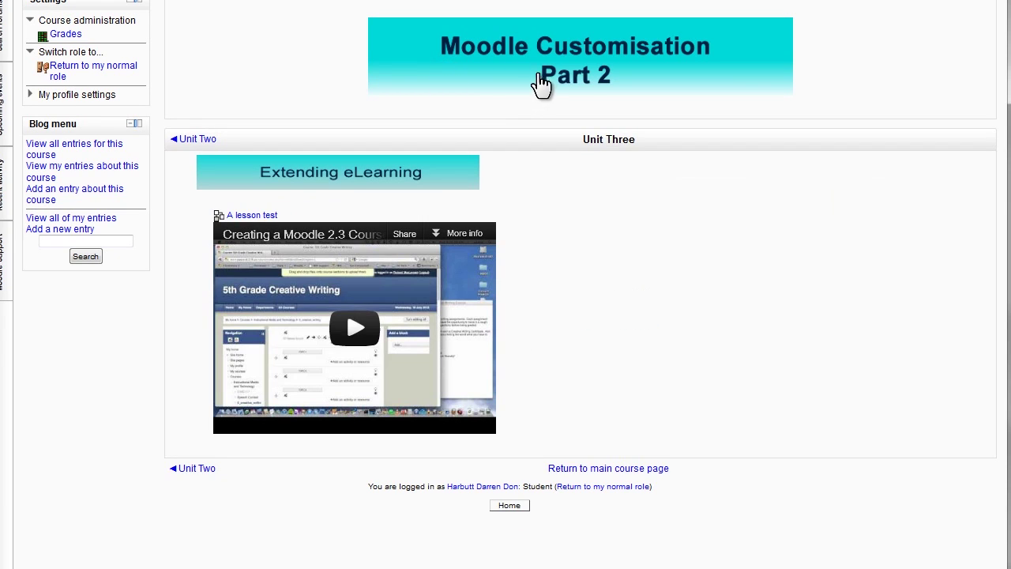